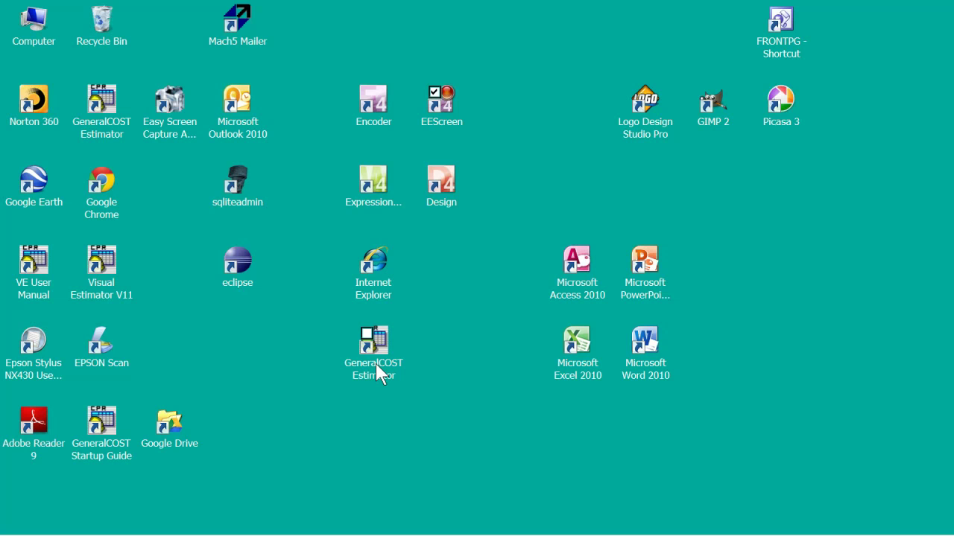
- Launch the GeneralCOST Estimator workbook and enable its active content
double_click(376, 363)
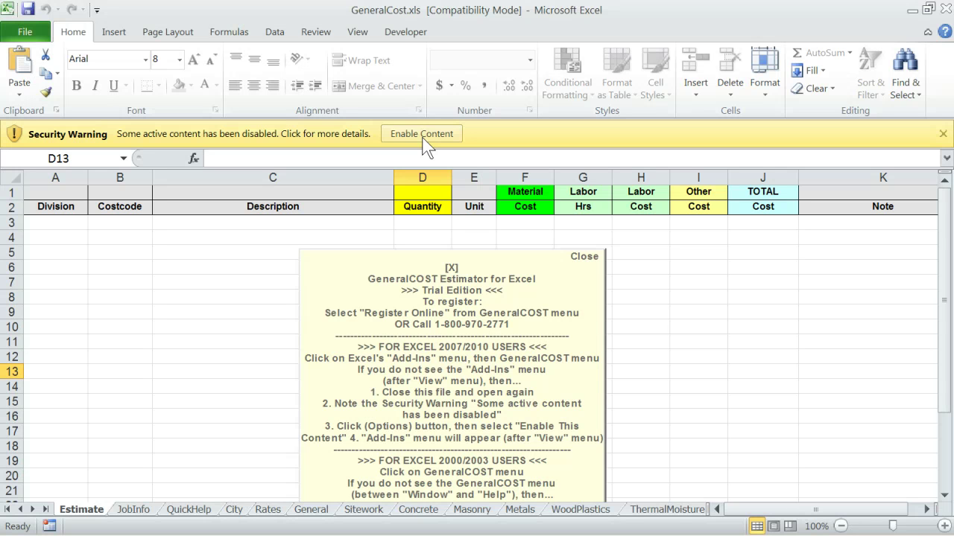
click(421, 137)
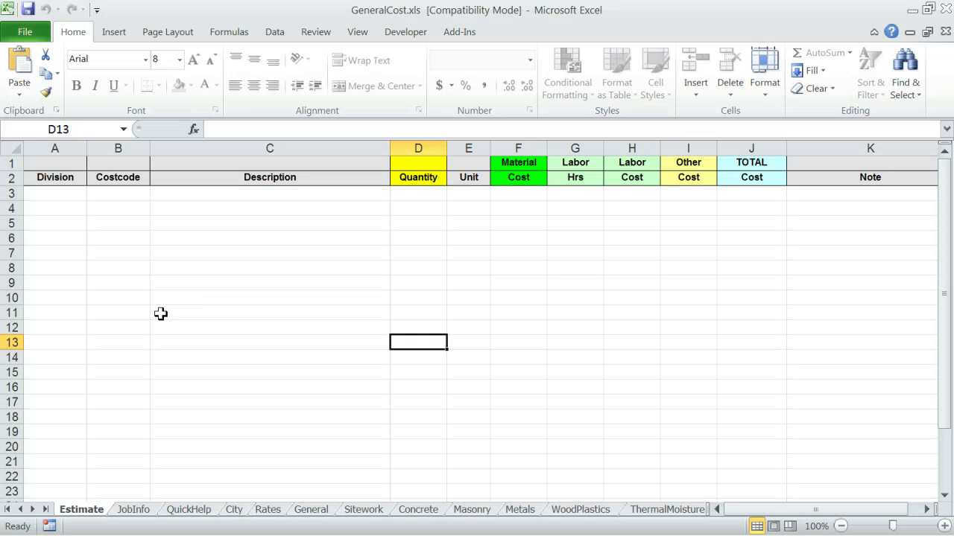
- Show the Add-Ins tab and expand the GeneralCOST command menu
click(458, 32)
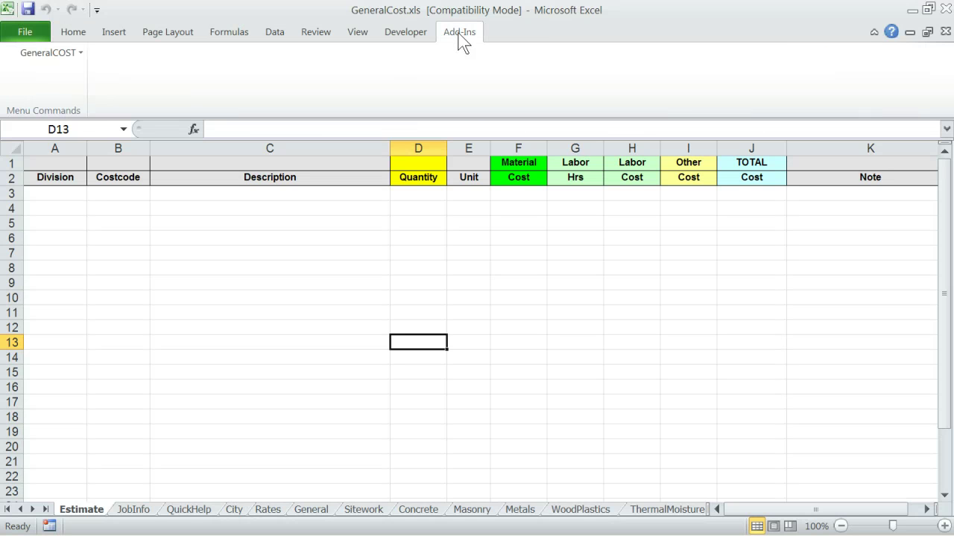
click(37, 54)
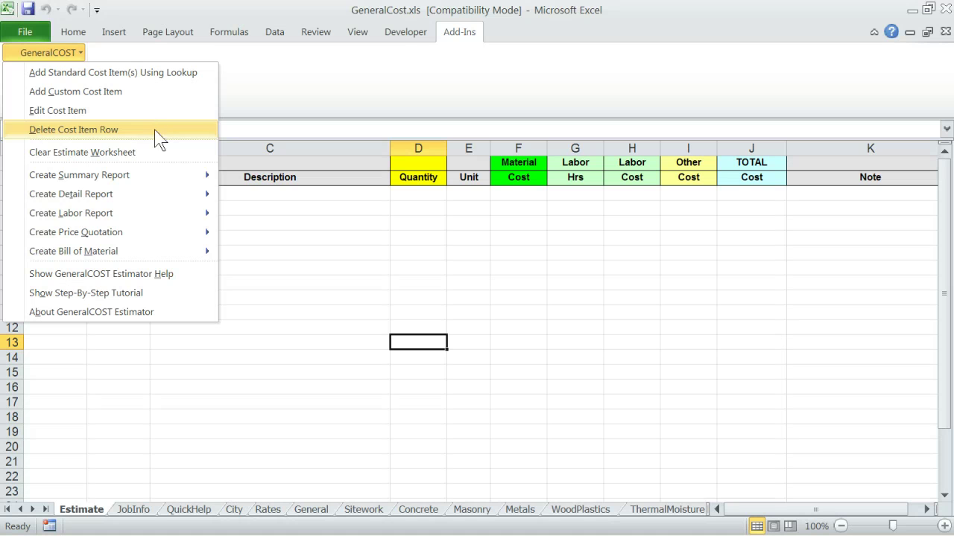
mouse_move(143, 252)
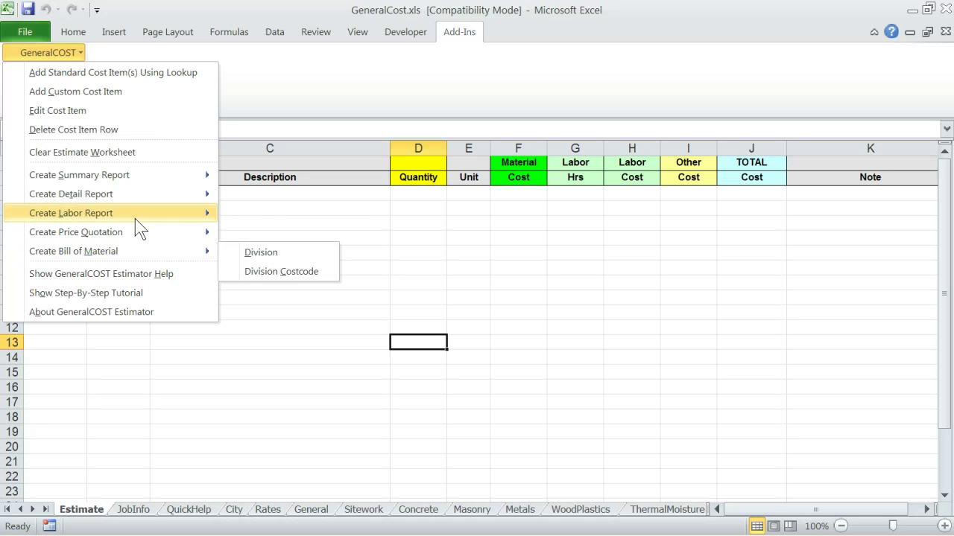
mouse_move(135, 197)
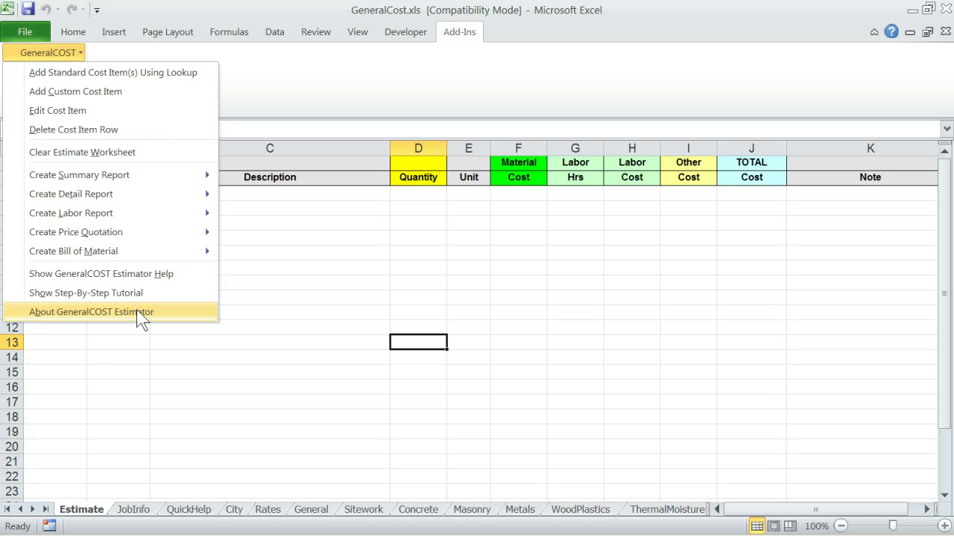
click(228, 330)
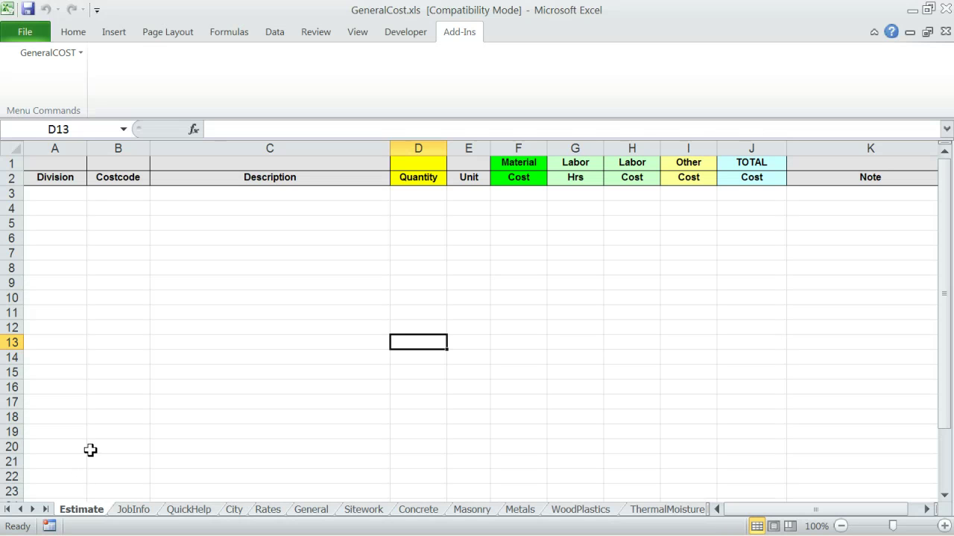
click(41, 53)
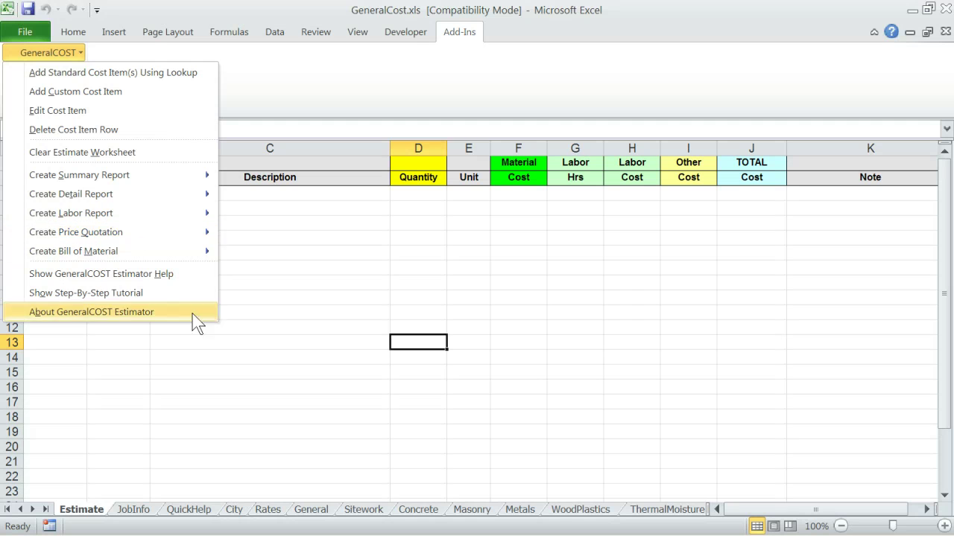
click(263, 329)
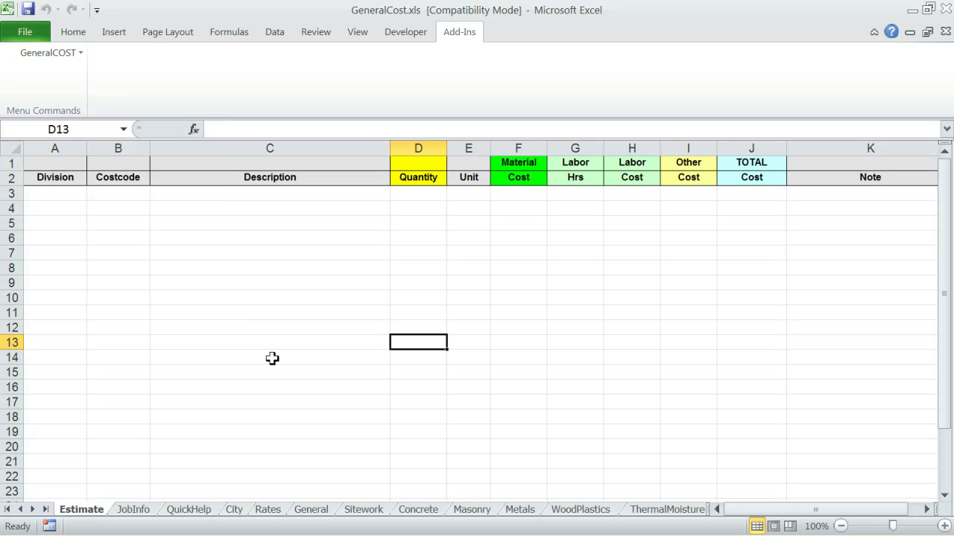
double_click(272, 358)
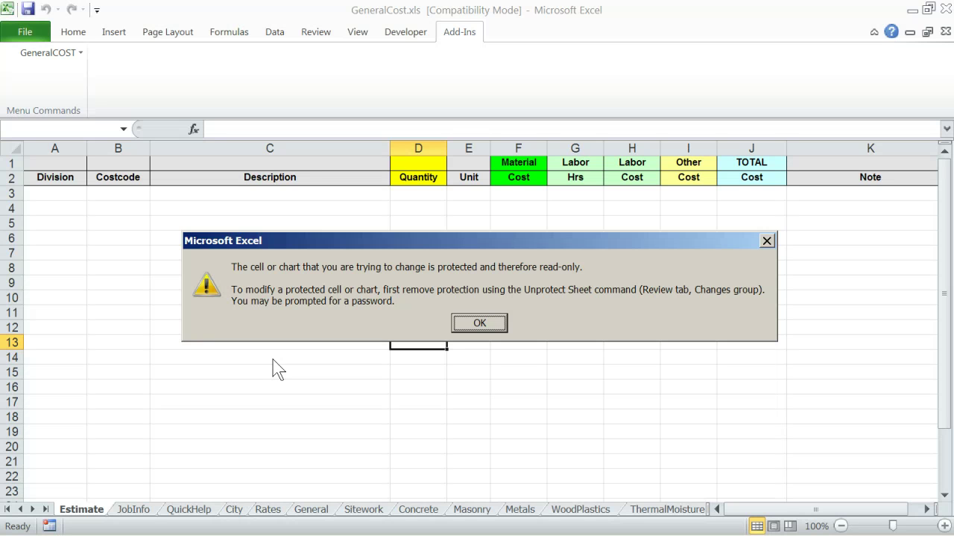
click(477, 321)
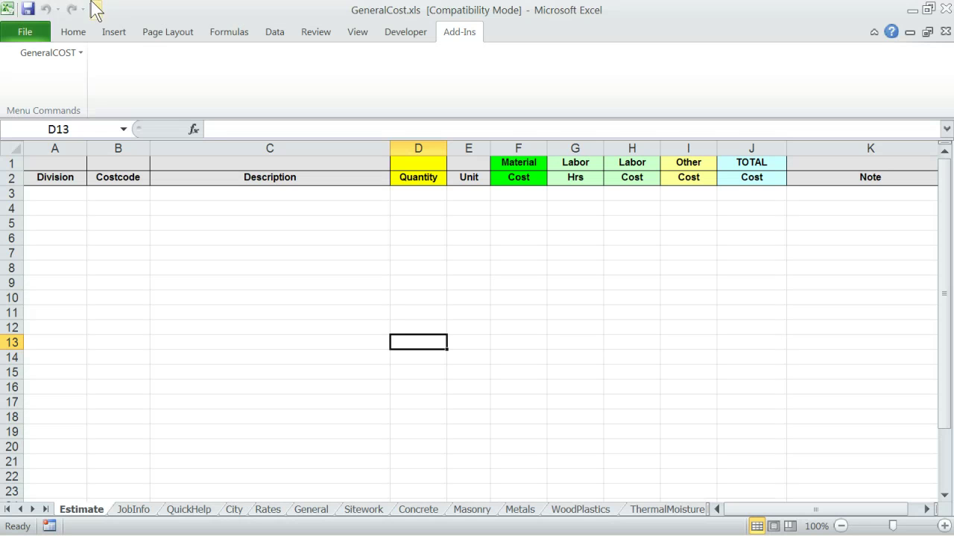
click(43, 53)
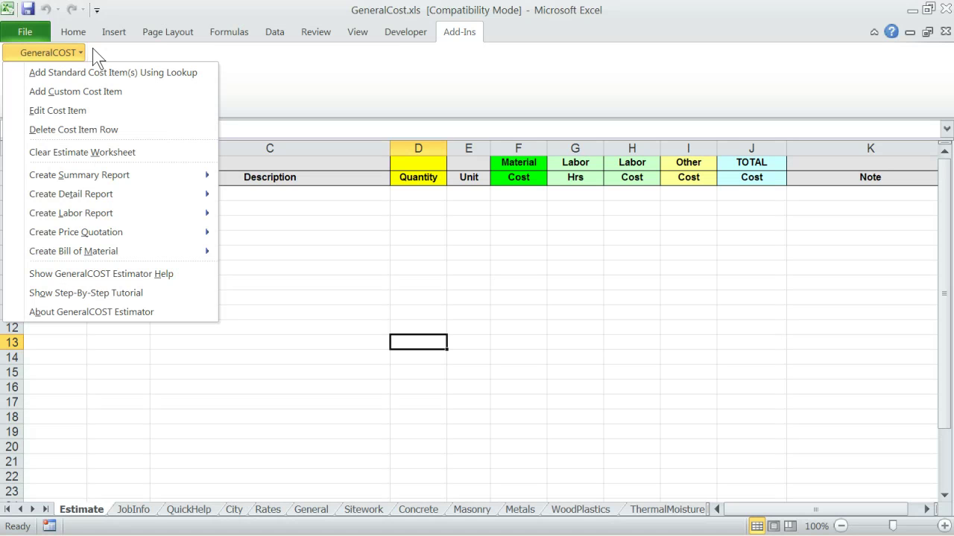
click(164, 451)
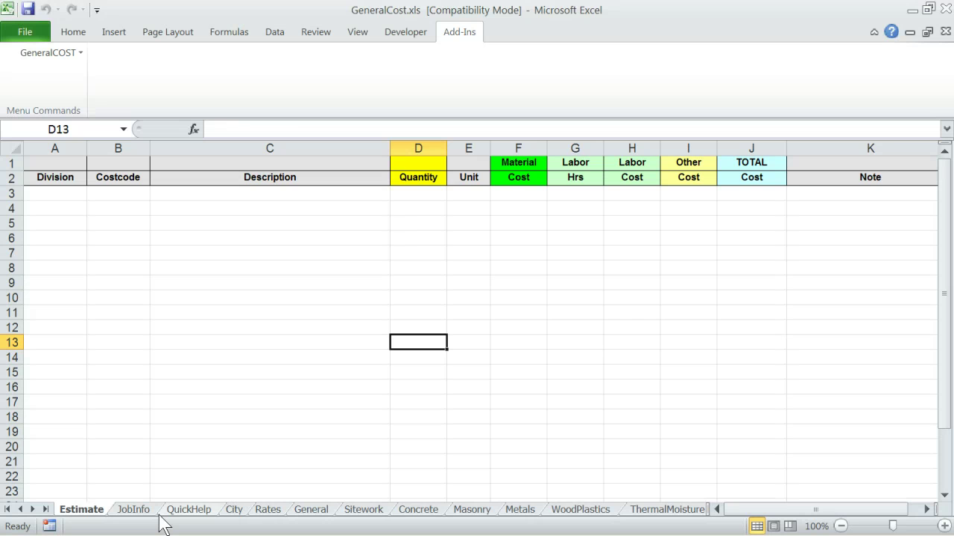
- Browse the JobInfo and QuickHelp sheets, ending on the City cost-factor sheet
click(142, 509)
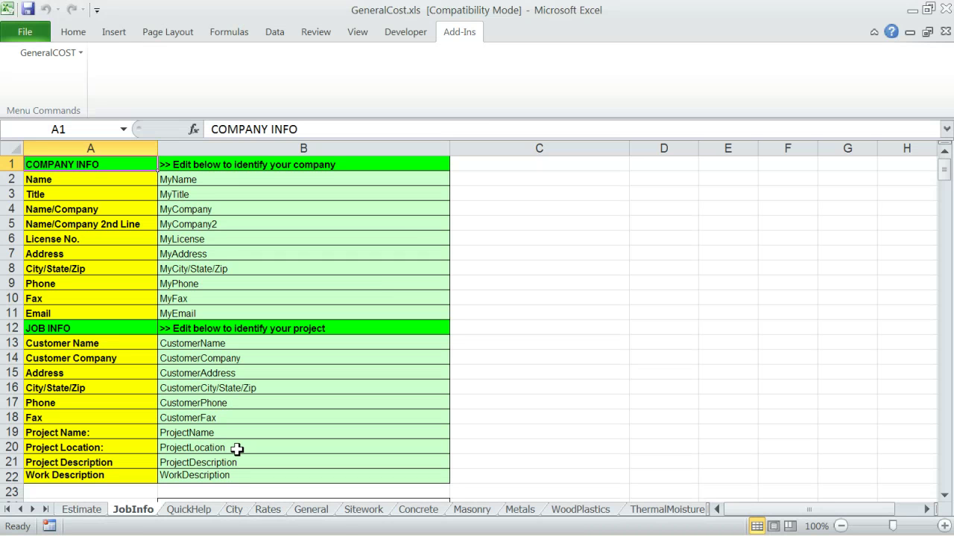
click(188, 515)
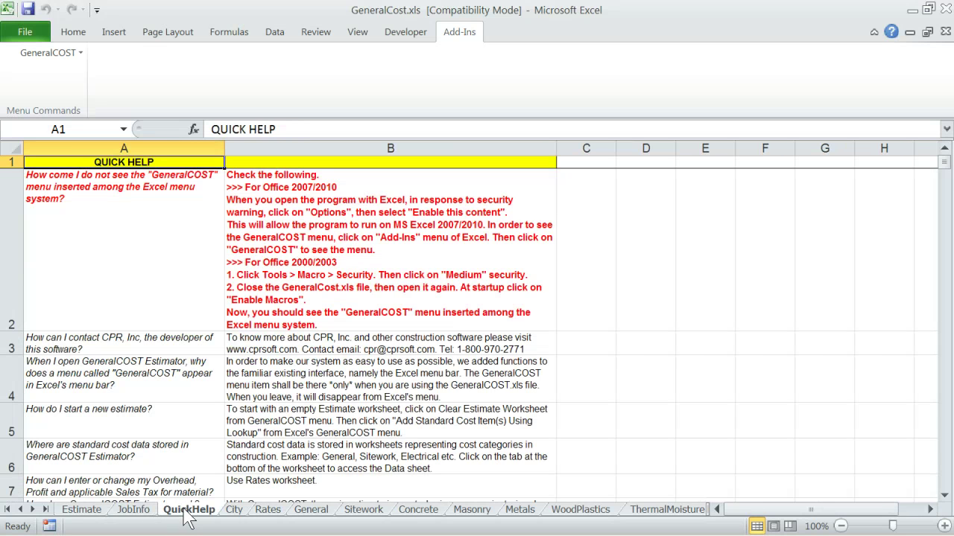
click(234, 513)
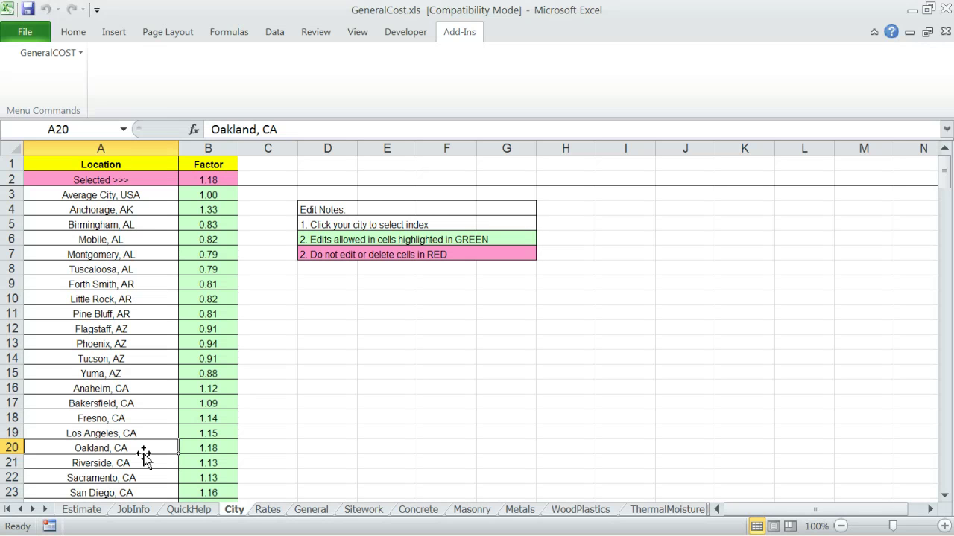
- Pick Bakersfield, CA (factor 1.09) as the location, then view the Rates and General sheets
click(99, 406)
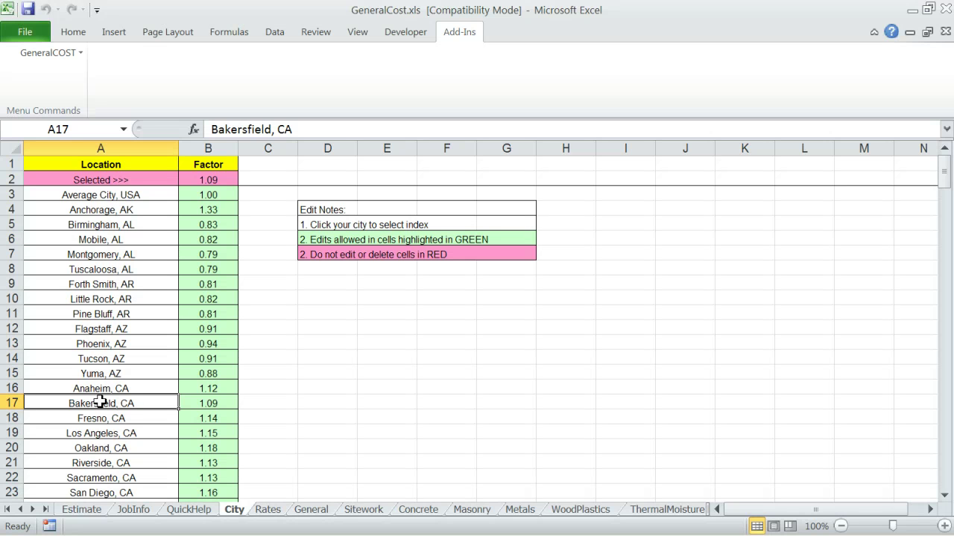
click(274, 513)
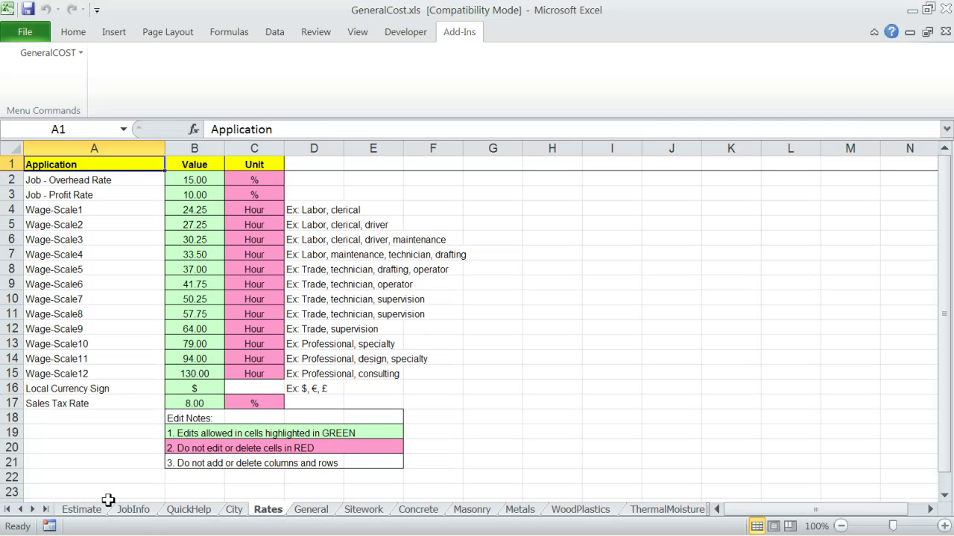
click(310, 511)
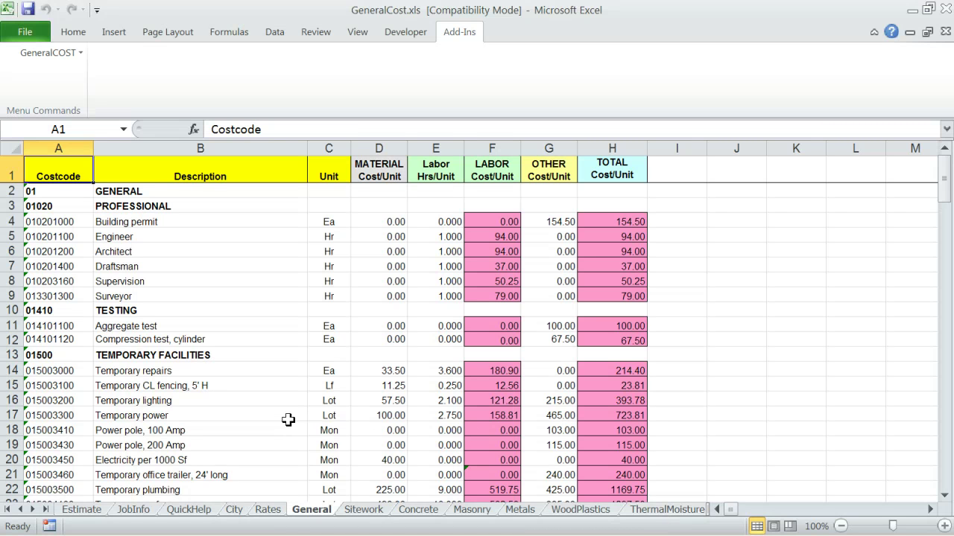
- Scroll along the sheet tabs to view the ThermalMoisture and SpecialCons cost sheets
click(34, 510)
click(34, 510)
click(34, 510)
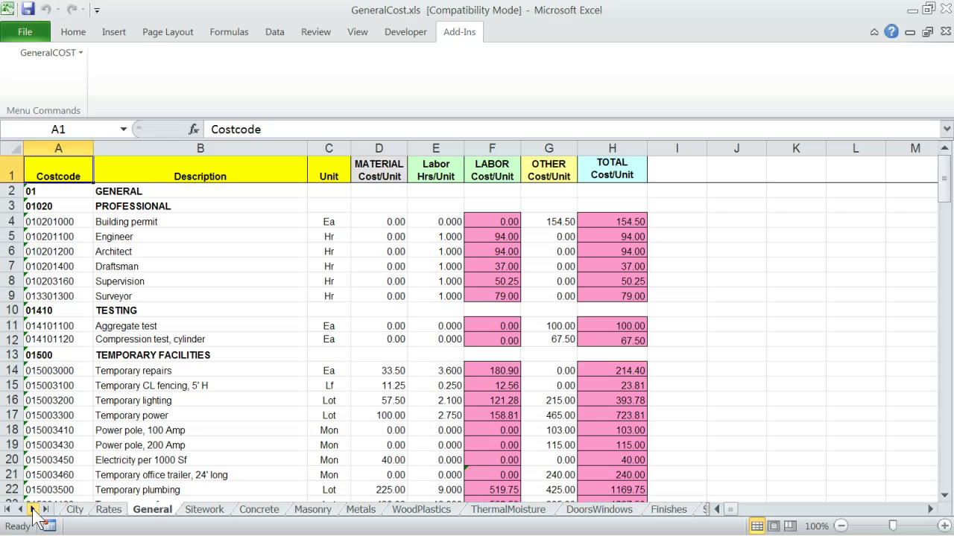
click(33, 509)
click(34, 510)
click(33, 509)
click(33, 510)
click(33, 510)
click(34, 509)
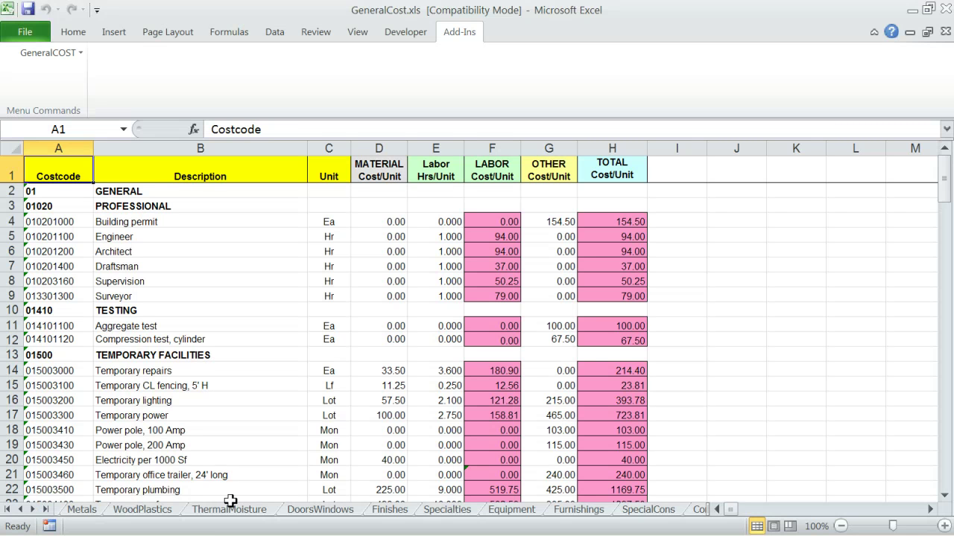
click(252, 509)
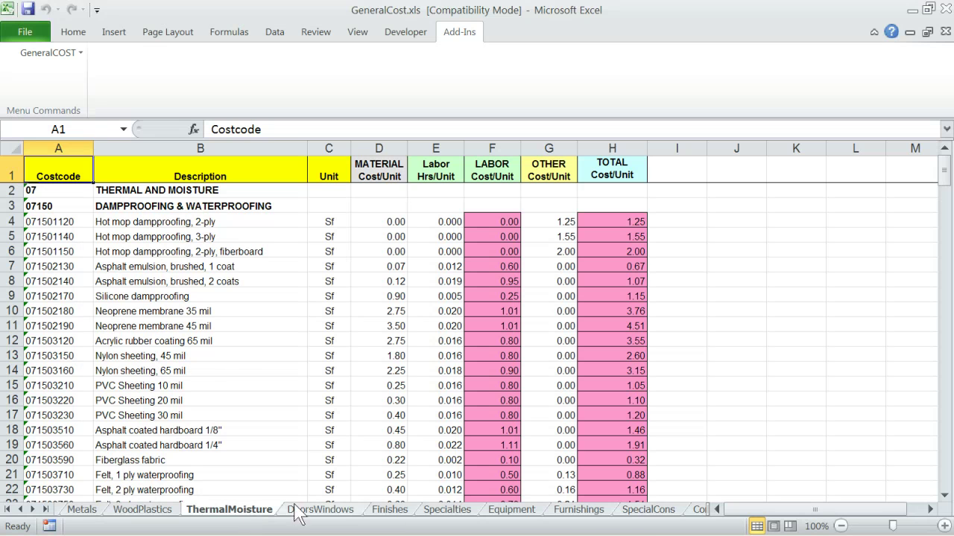
click(648, 510)
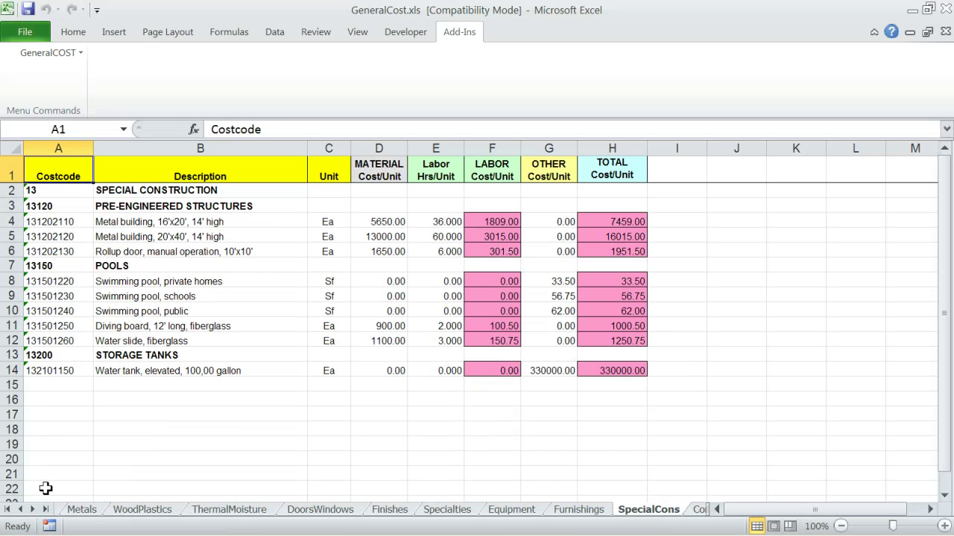
- View the Mechanical, Electrical and Quote sheets, then scroll the tabs back to the start
click(33, 510)
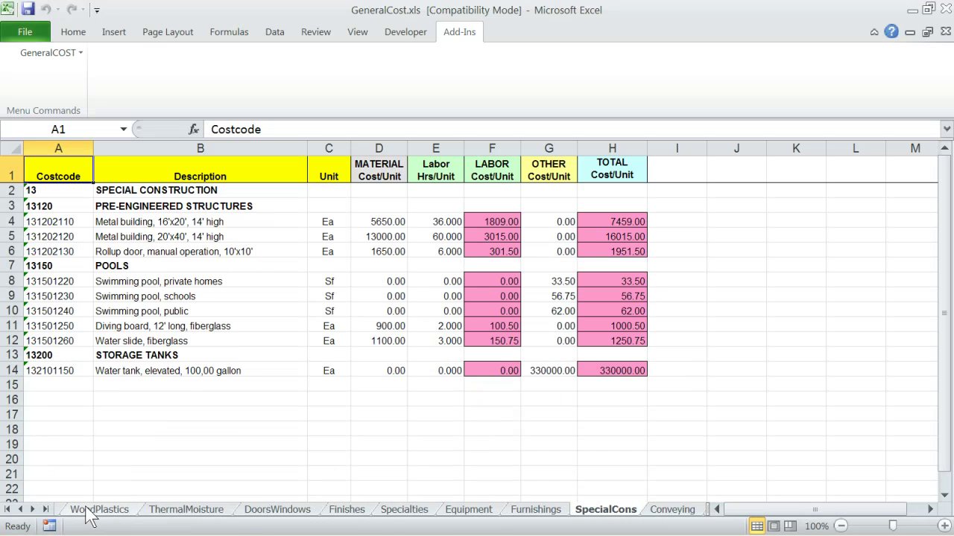
click(44, 510)
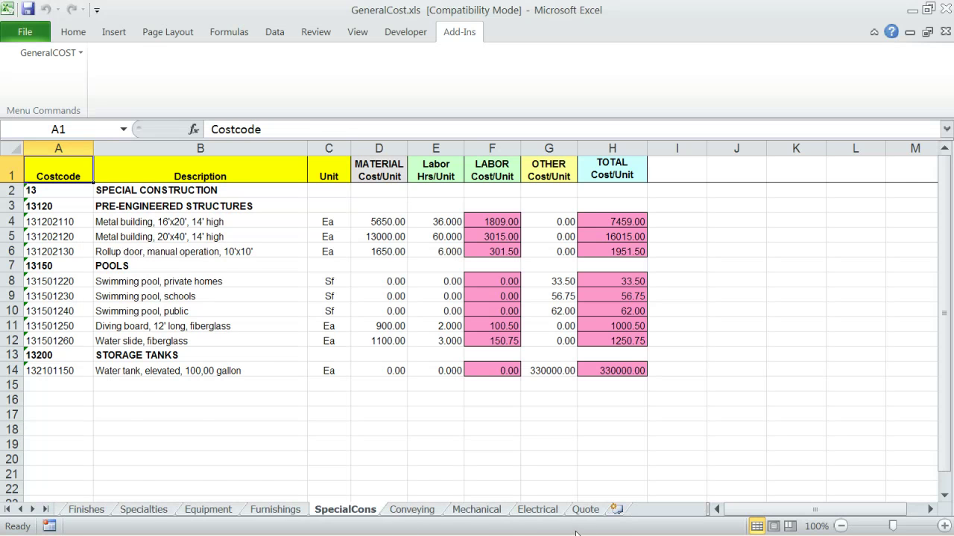
click(492, 509)
click(531, 513)
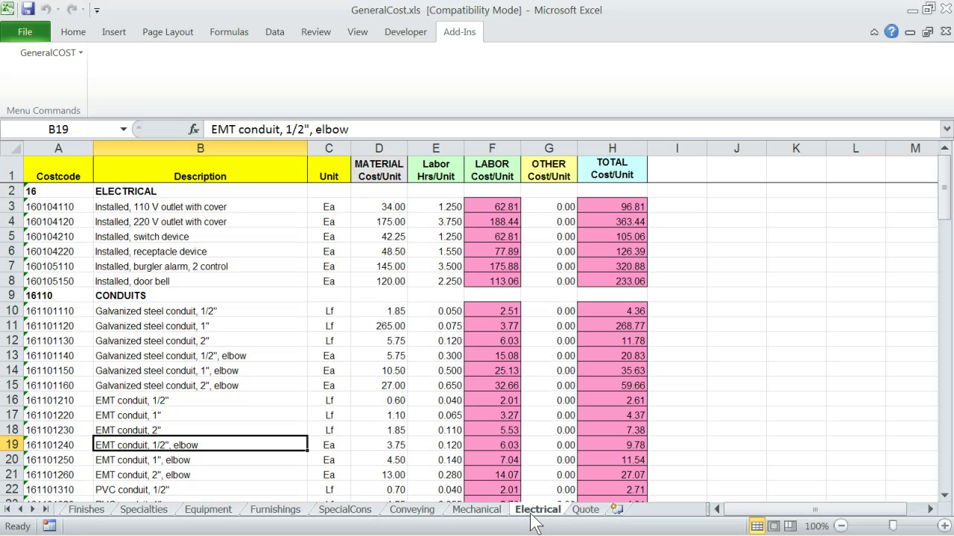
click(583, 511)
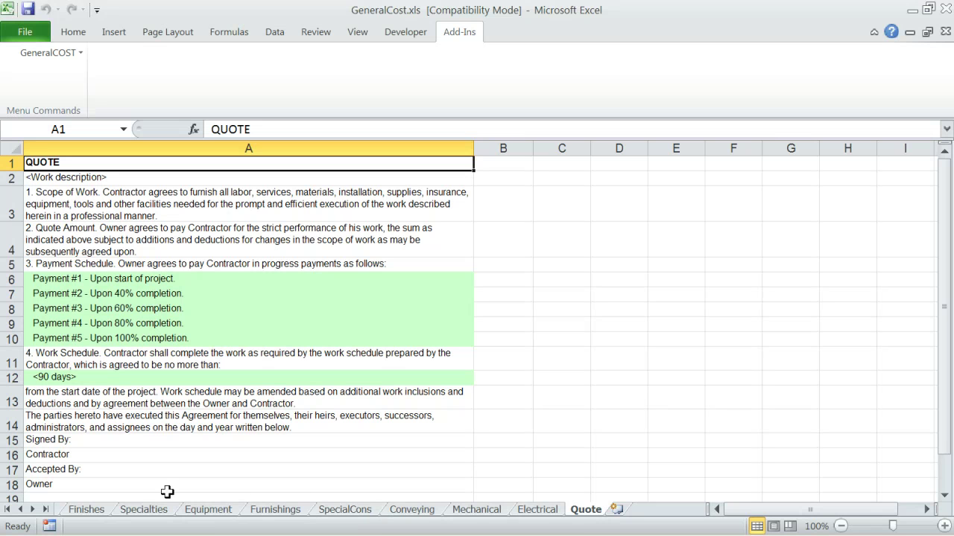
click(7, 510)
- Switch to the Estimate sheet, which holds only its column headers
click(82, 510)
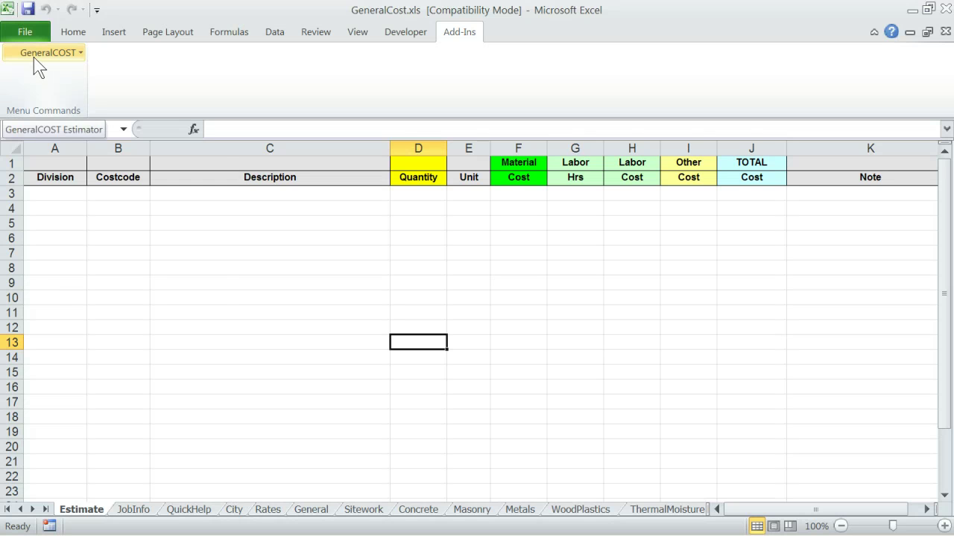
- Open the standard cost-item lookup and tick structural welding and medium beams and joists under Metals
click(33, 57)
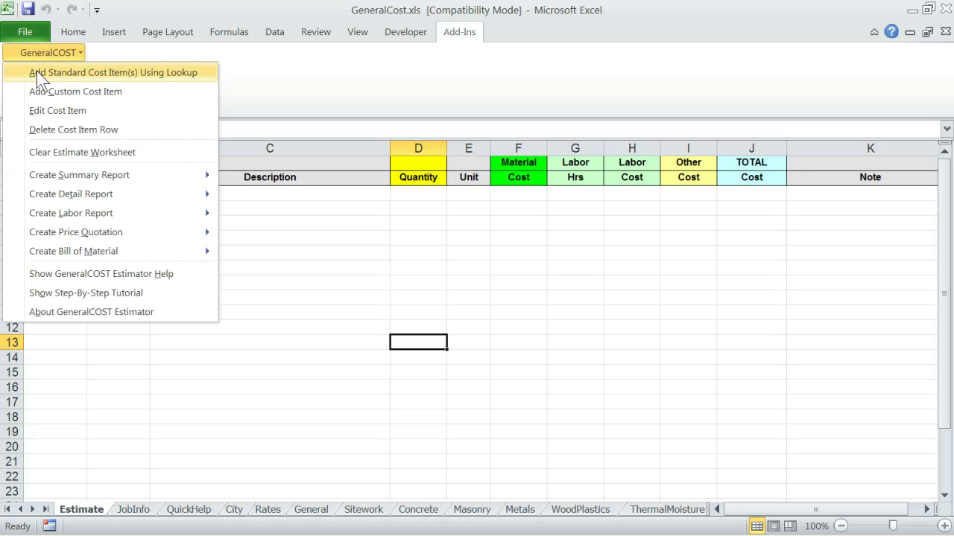
click(36, 70)
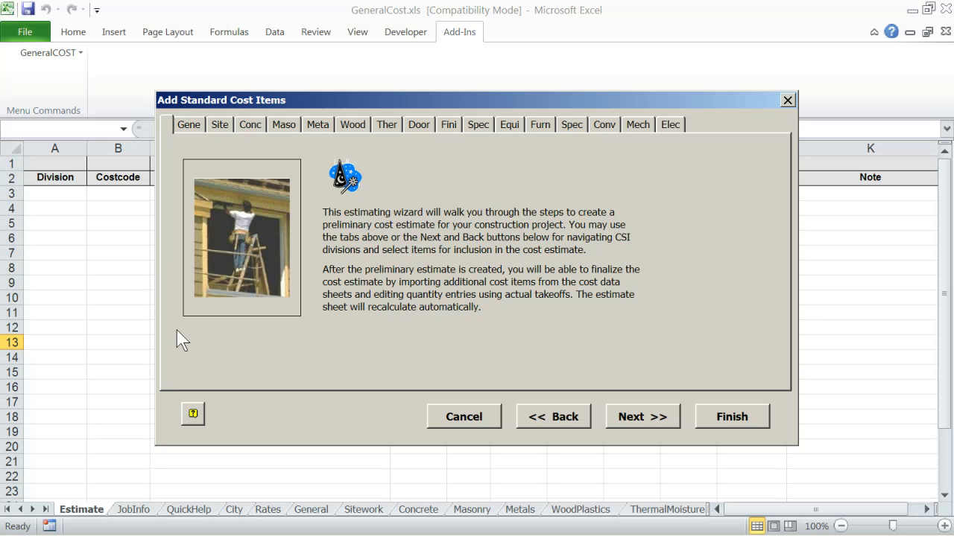
click(187, 126)
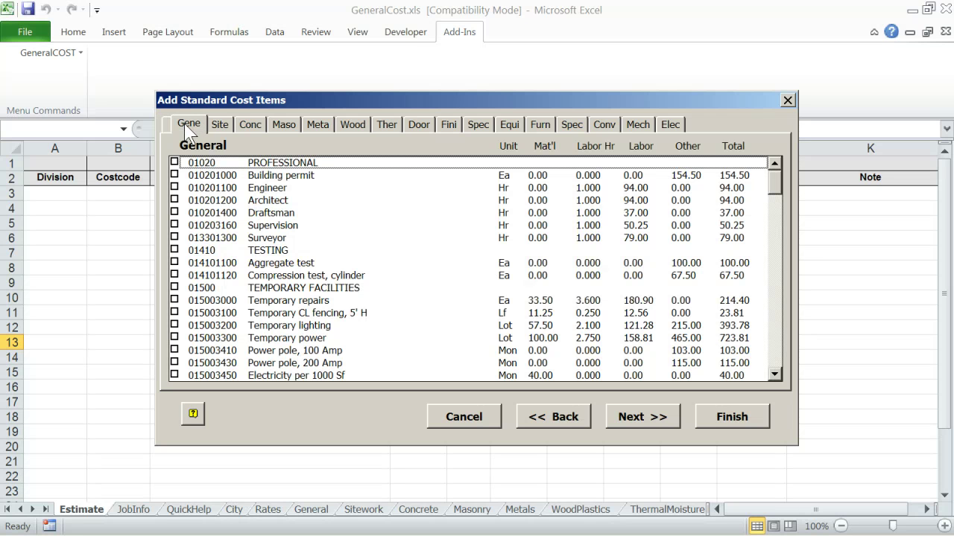
click(221, 127)
click(284, 125)
click(321, 126)
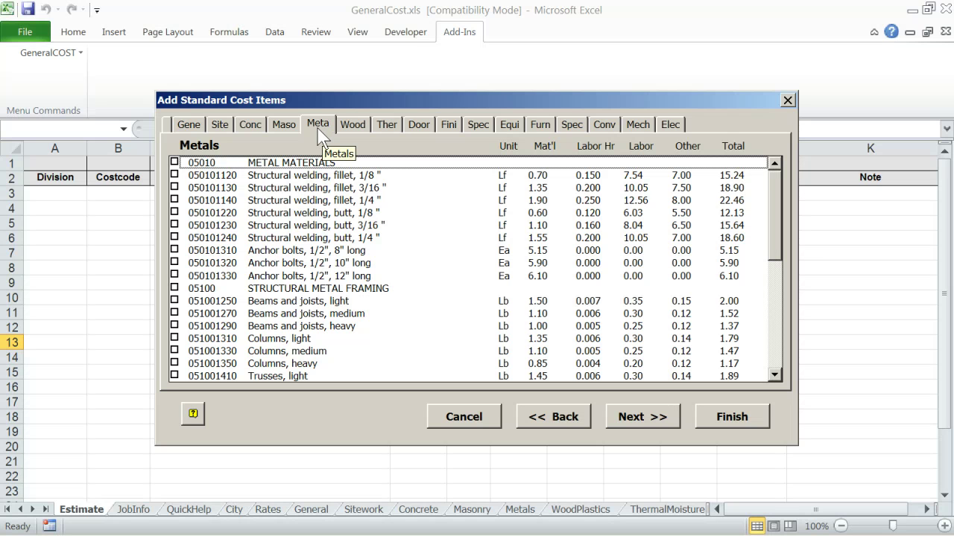
click(299, 225)
click(277, 314)
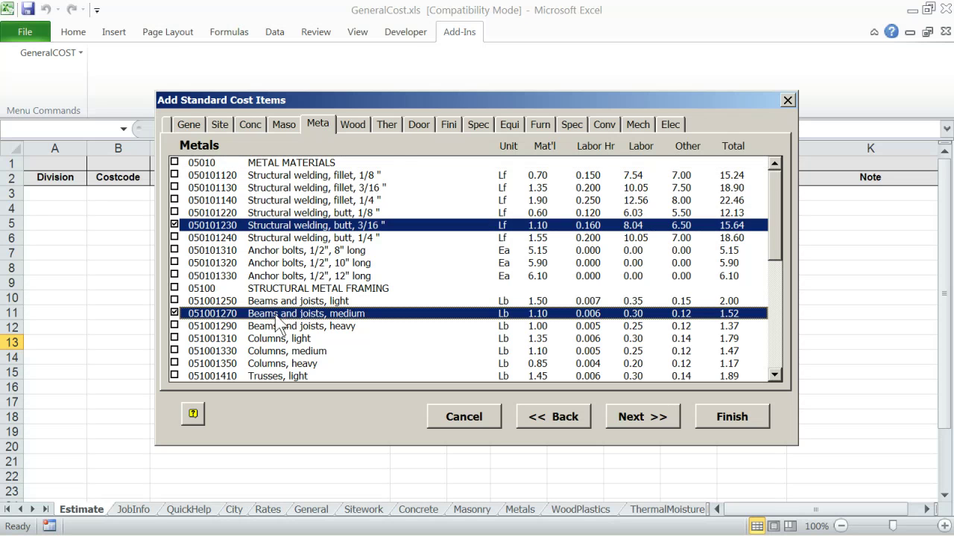
- Tick the metal door frame, hollow wood door and 2-1/2" steel stud items, then finish
click(414, 124)
click(295, 213)
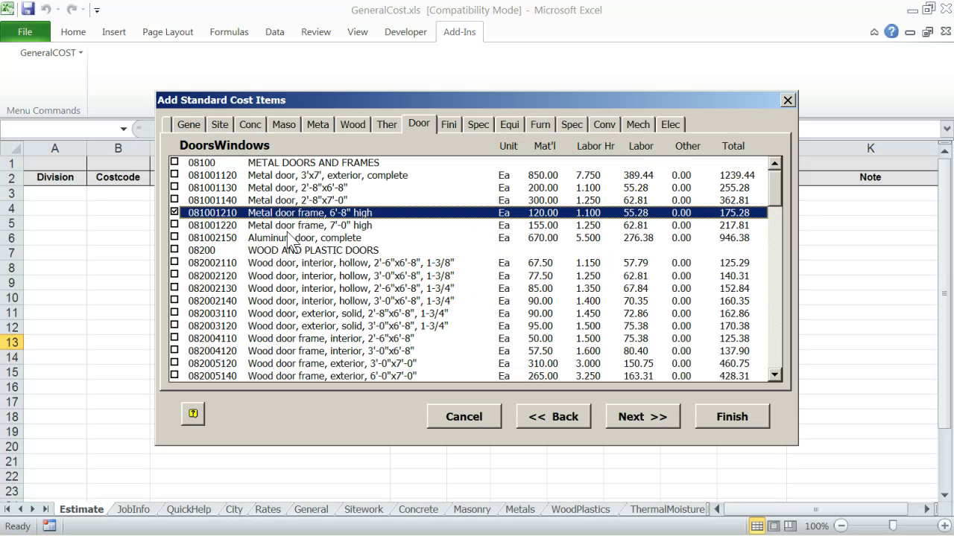
click(289, 301)
click(445, 125)
click(305, 213)
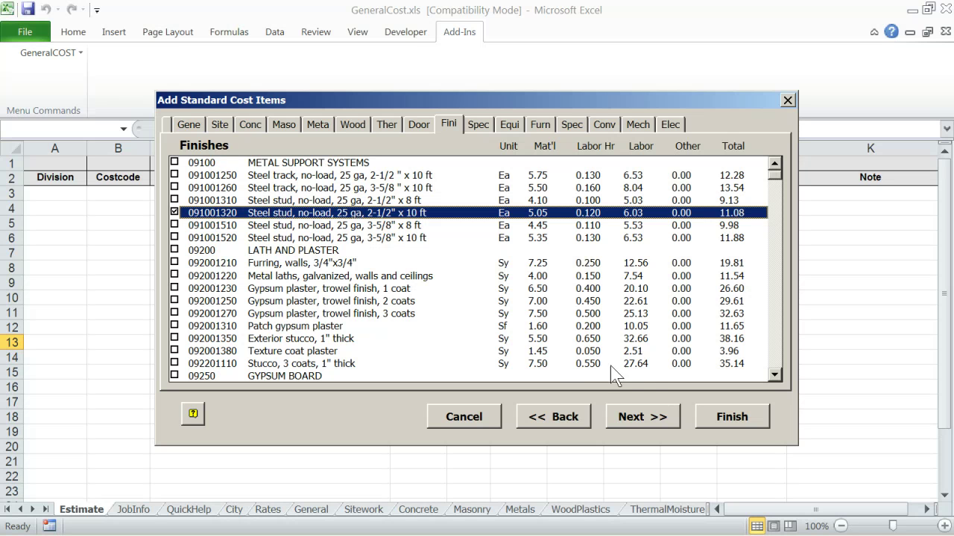
click(714, 417)
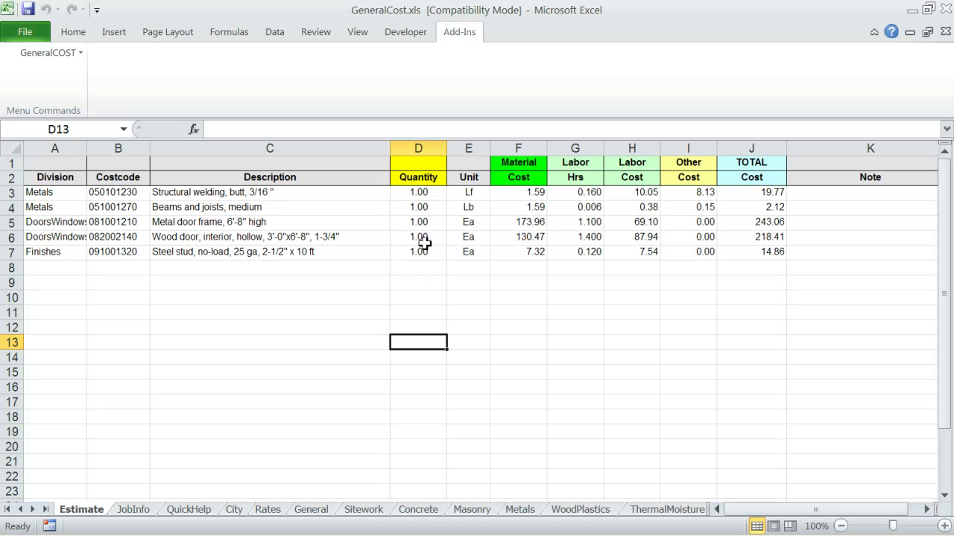
- Open the row-5 metal door frame item for editing and set its quantity to 4
click(420, 222)
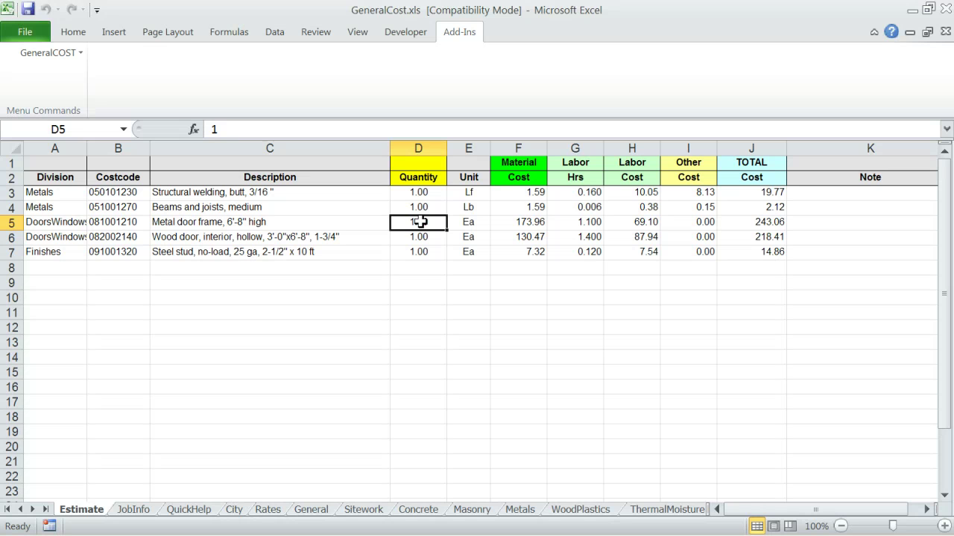
click(44, 53)
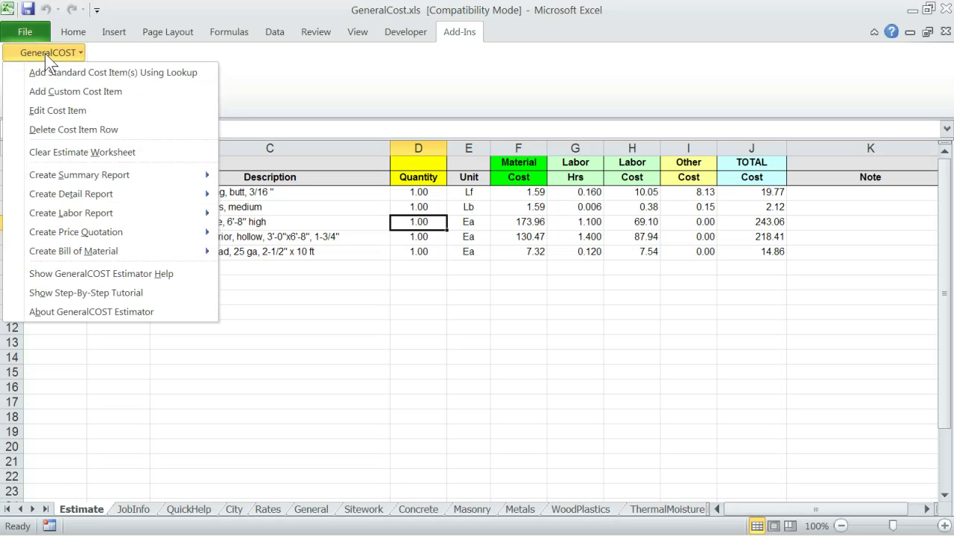
click(44, 111)
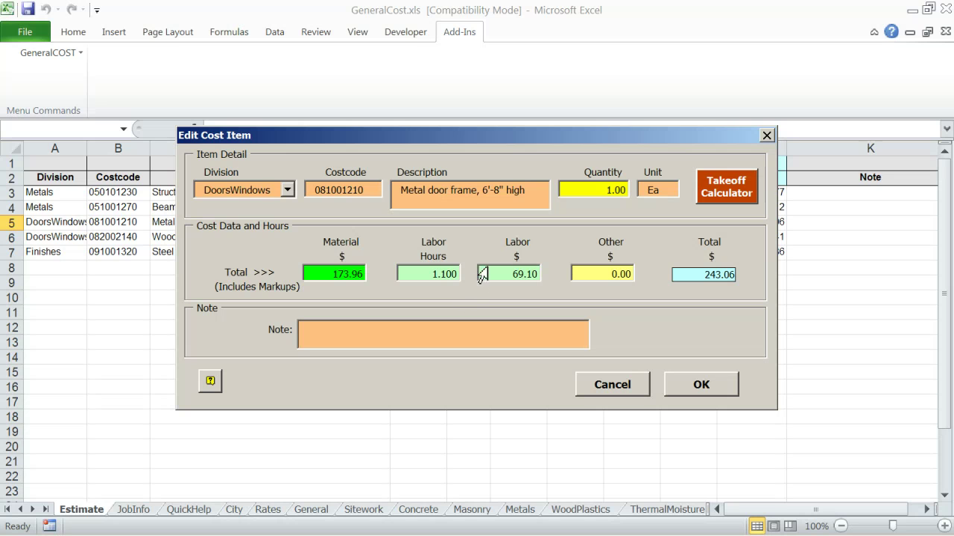
click(585, 192)
text(4)
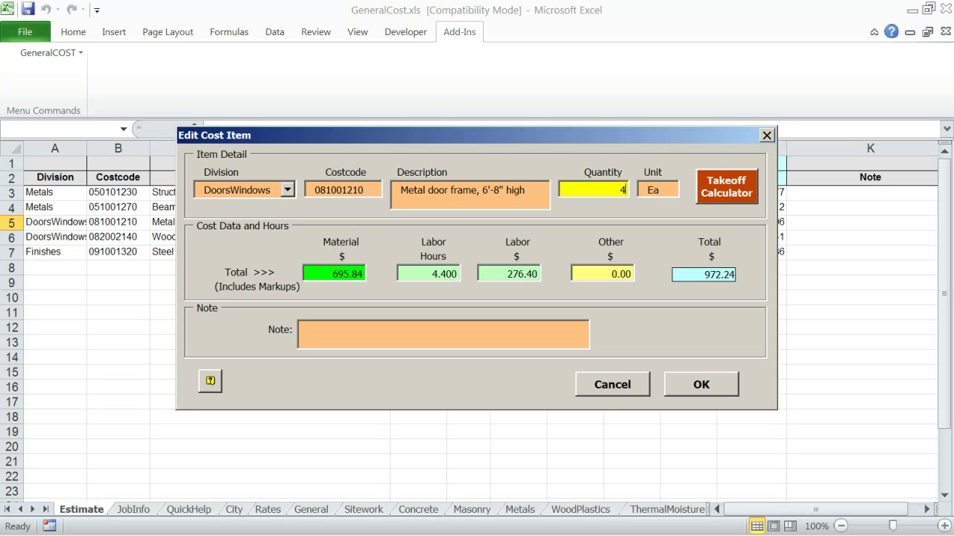
click(722, 196)
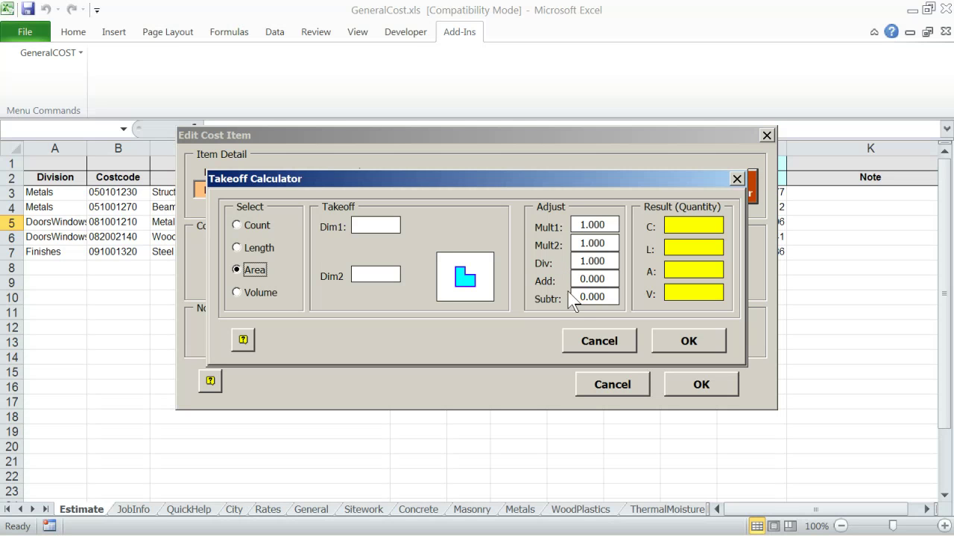
click(599, 342)
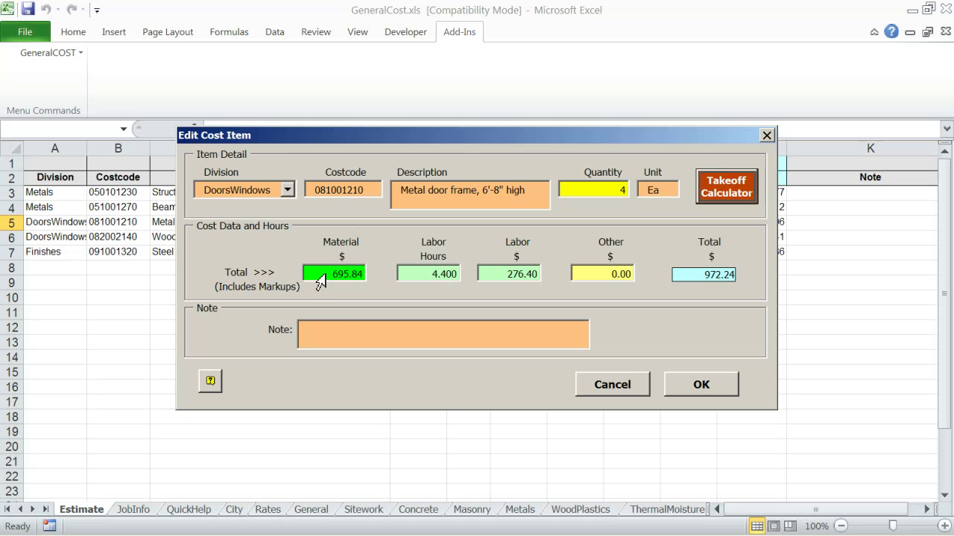
- Add the note 'memo here' to the door frame item and apply the changes
click(345, 335)
text(memo here)
click(682, 382)
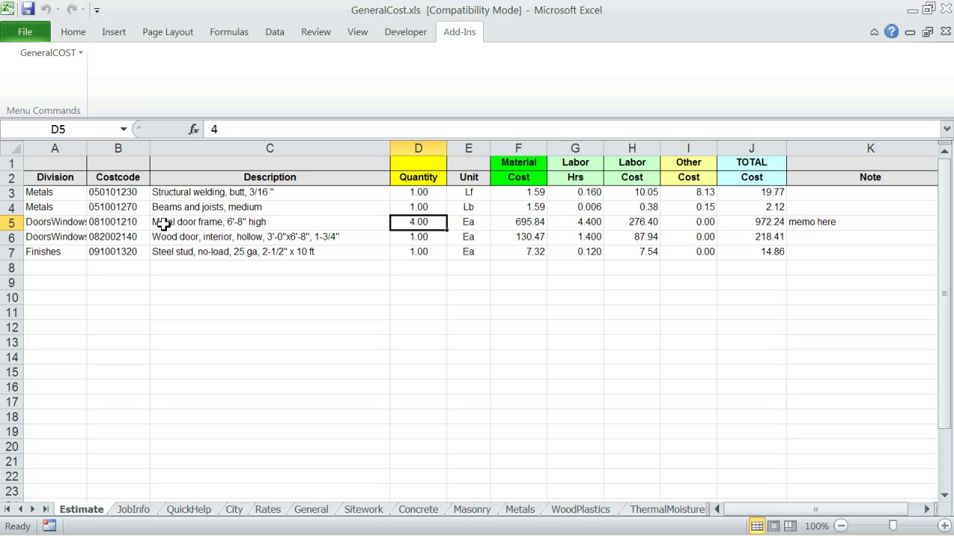
click(45, 50)
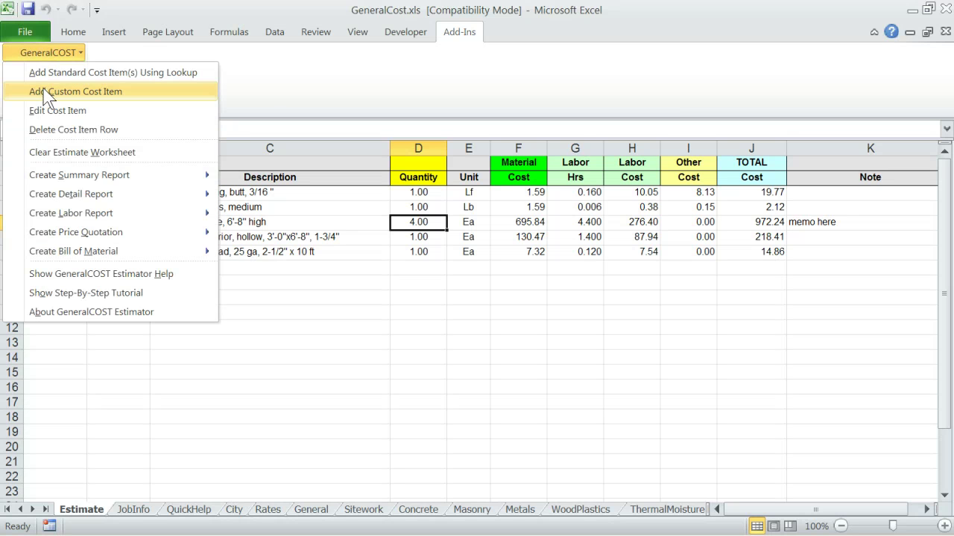
click(47, 93)
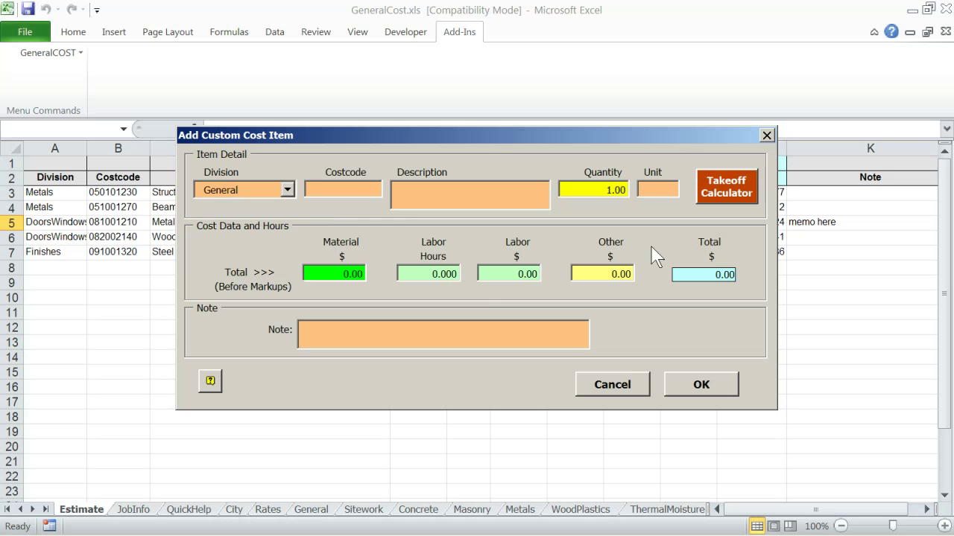
click(604, 380)
click(457, 330)
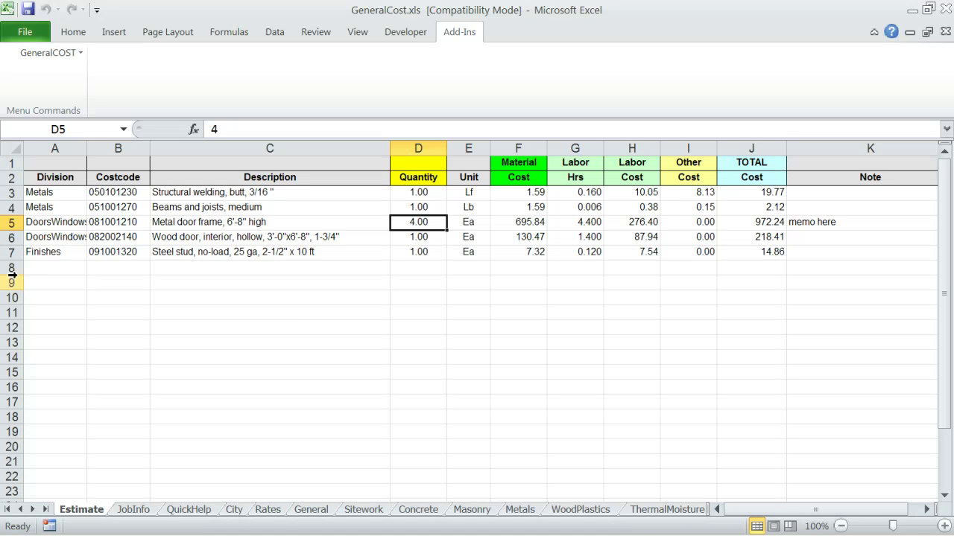
- Delete row 6, the interior hollow wood door item, confirming the Delete row prompt
click(11, 237)
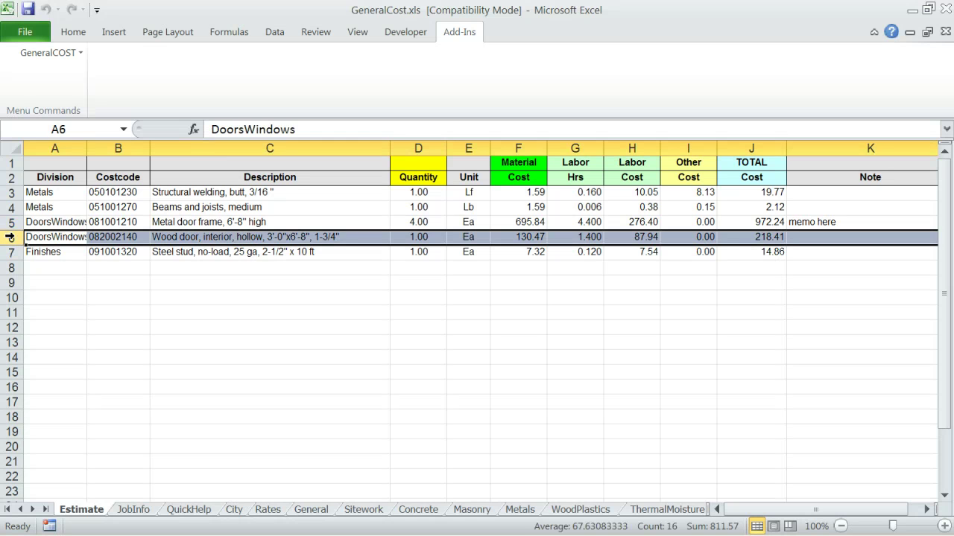
click(46, 53)
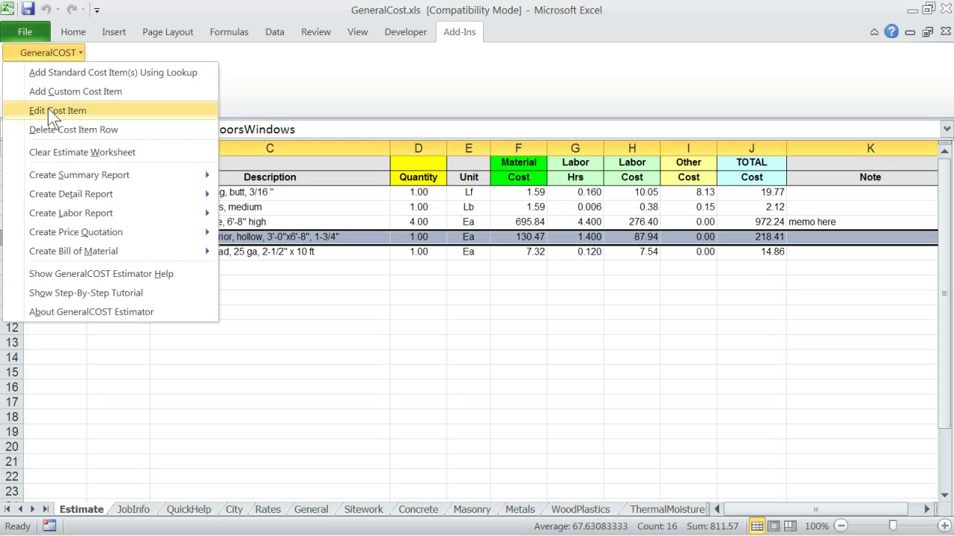
click(48, 129)
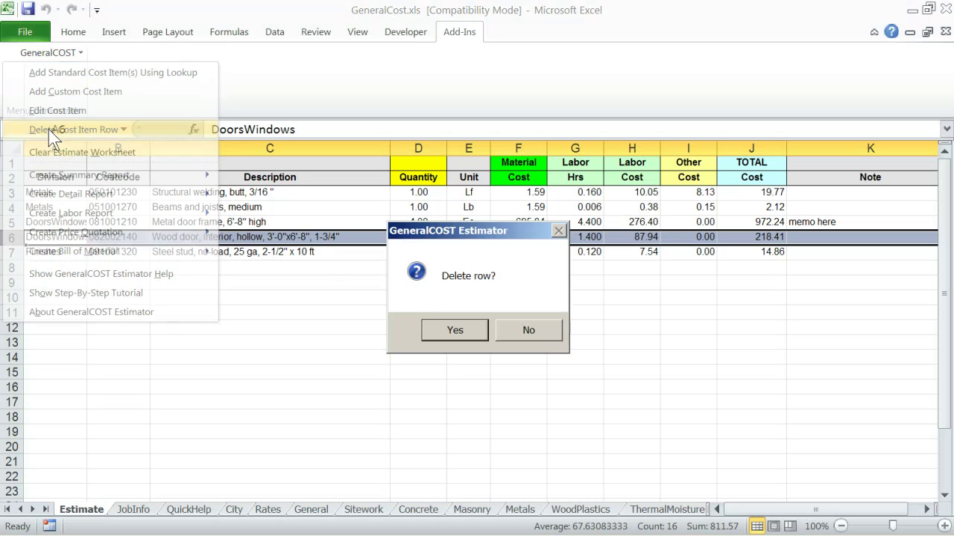
click(456, 331)
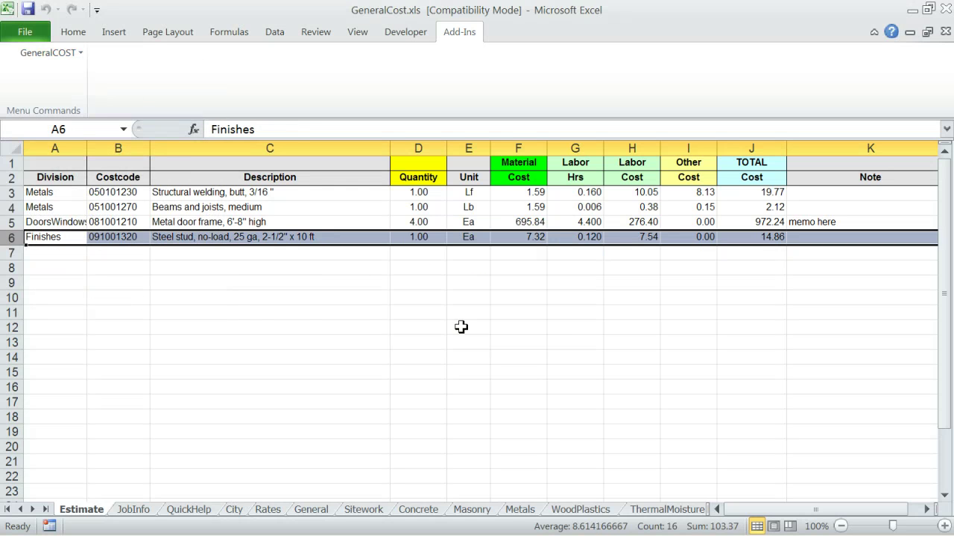
click(244, 310)
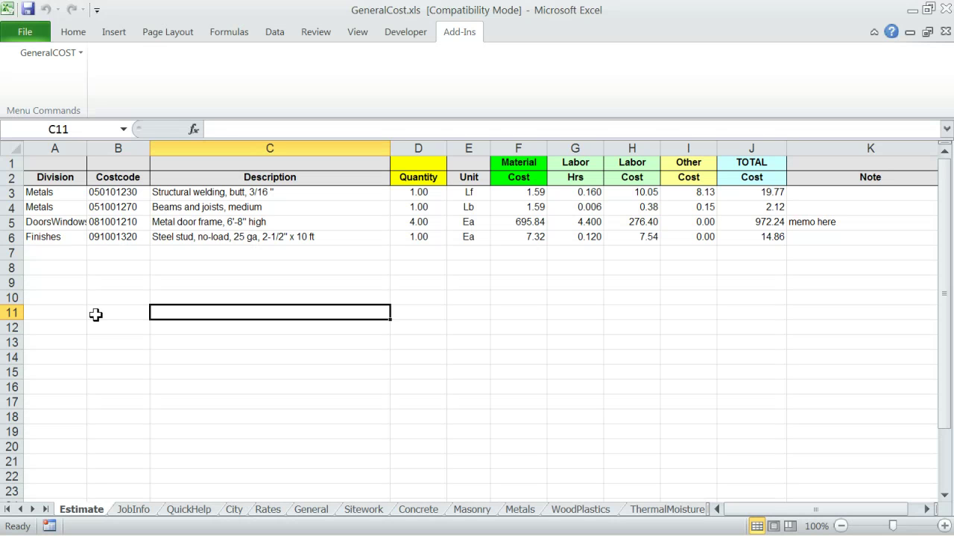
- Generate the GeneralCOST Division Costcode detail report as a new workbook, accepting the new-worksheet notice
click(49, 52)
mouse_move(63, 232)
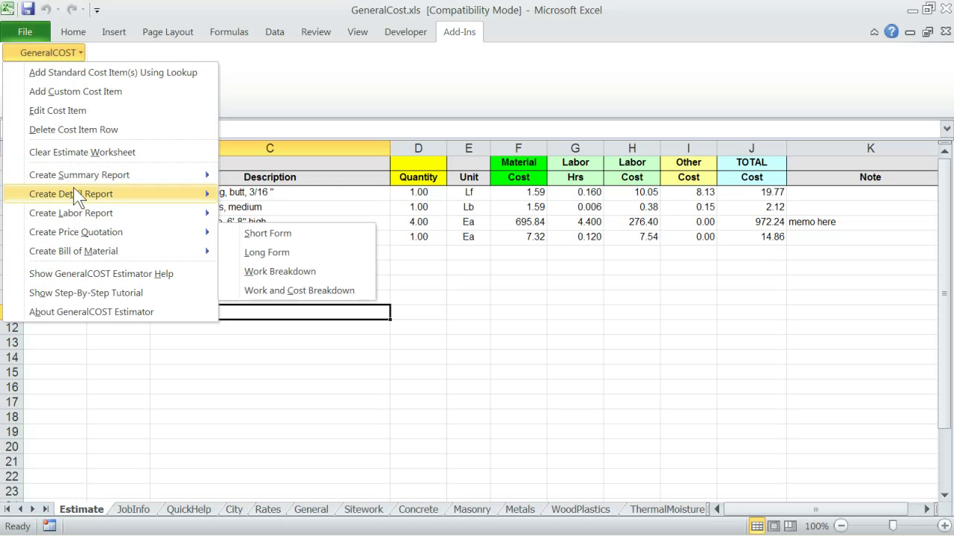
mouse_move(75, 183)
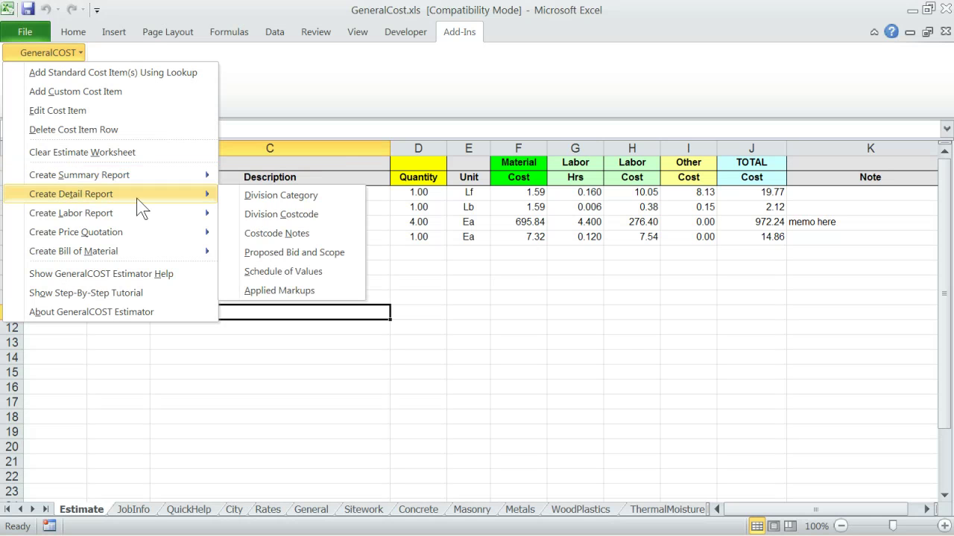
click(252, 216)
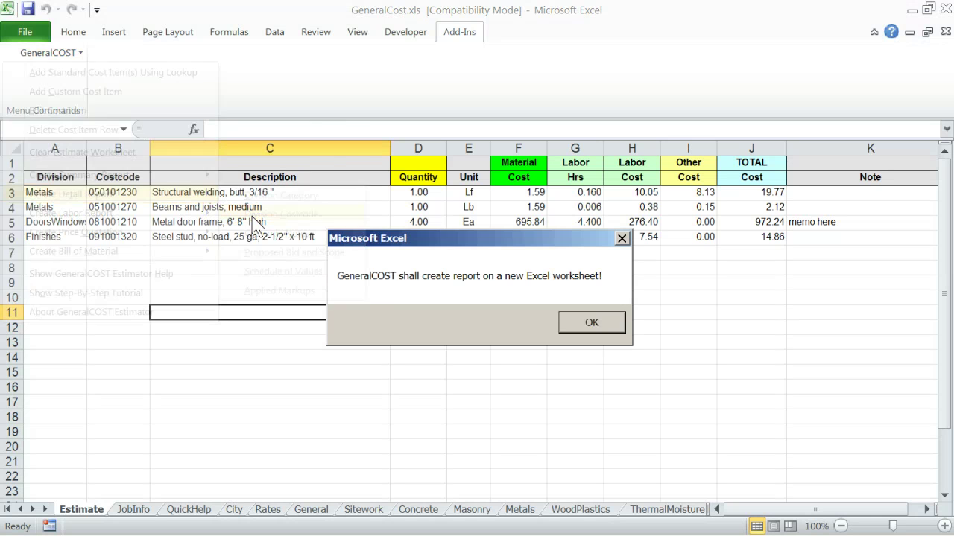
click(587, 322)
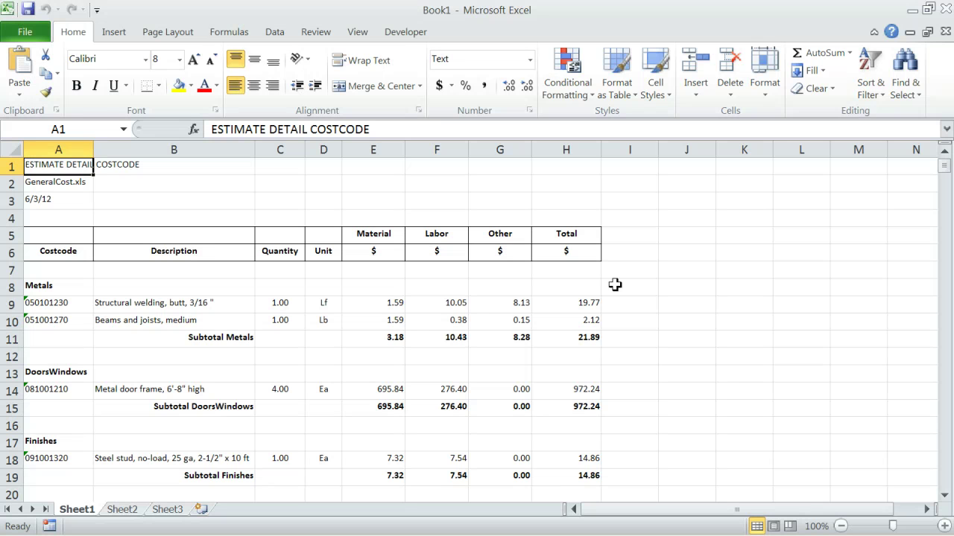
- Close the detail report workbook without saving and return to the GeneralCost.xls estimate
click(24, 34)
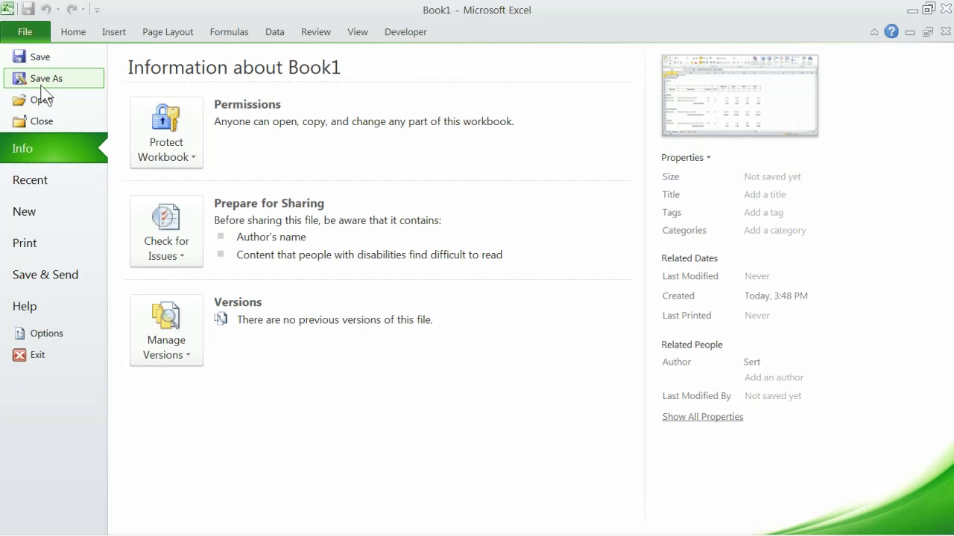
click(24, 38)
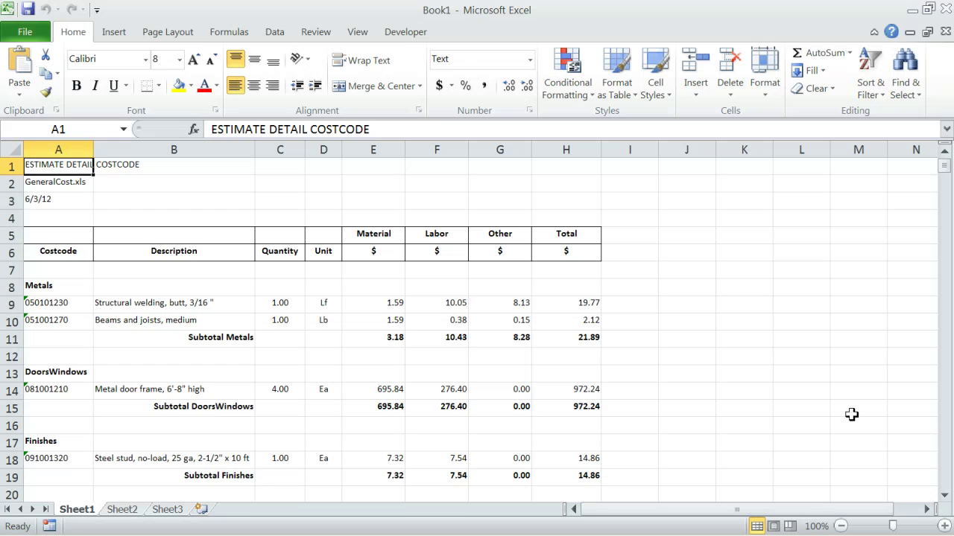
click(945, 32)
click(468, 296)
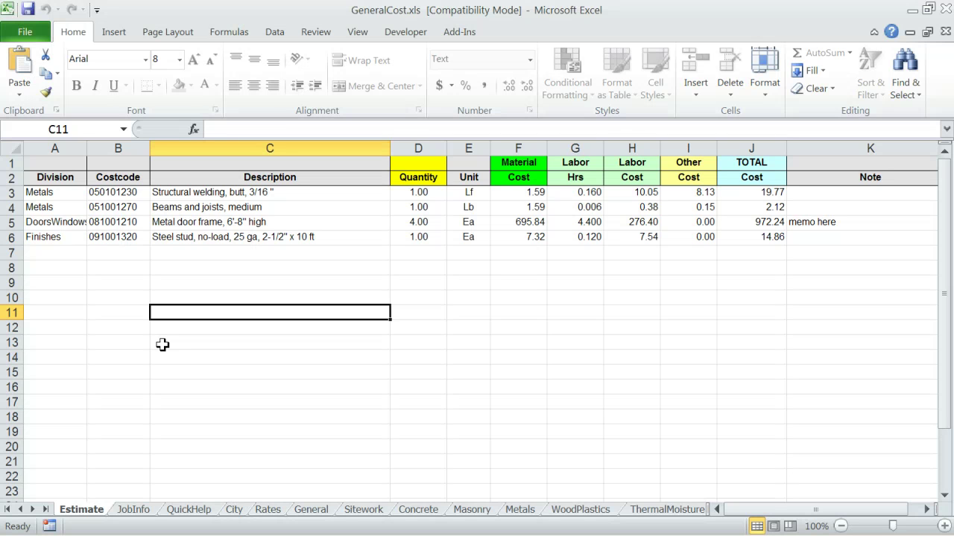
click(25, 32)
- Save the estimate as myXYZEstimate.xls, replacing the existing file of that name
click(44, 80)
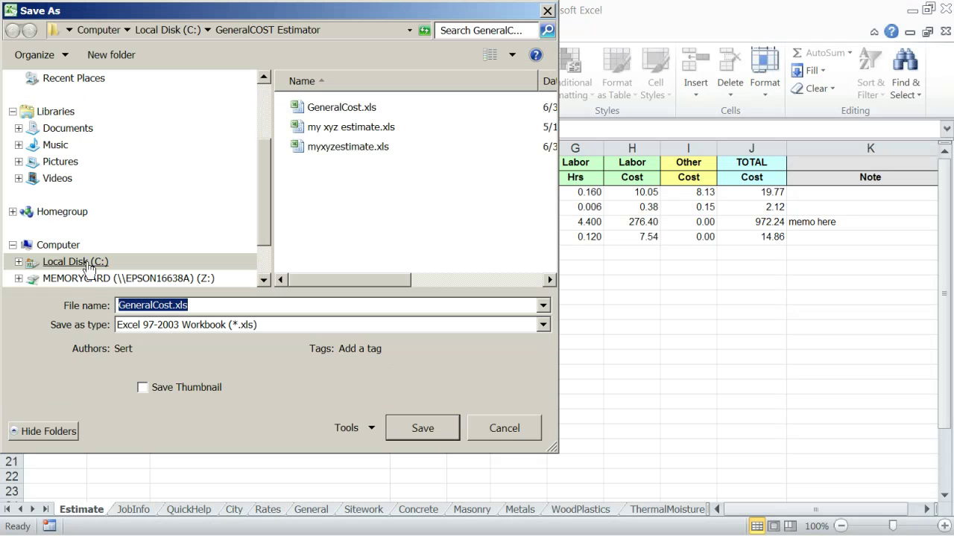
click(173, 305)
key(BackSpace)
key(BackSpace)
key(BackSpace)
key(BackSpace)
key(BackSpace)
key(BackSpace)
key(BackSpace)
key(BackSpace)
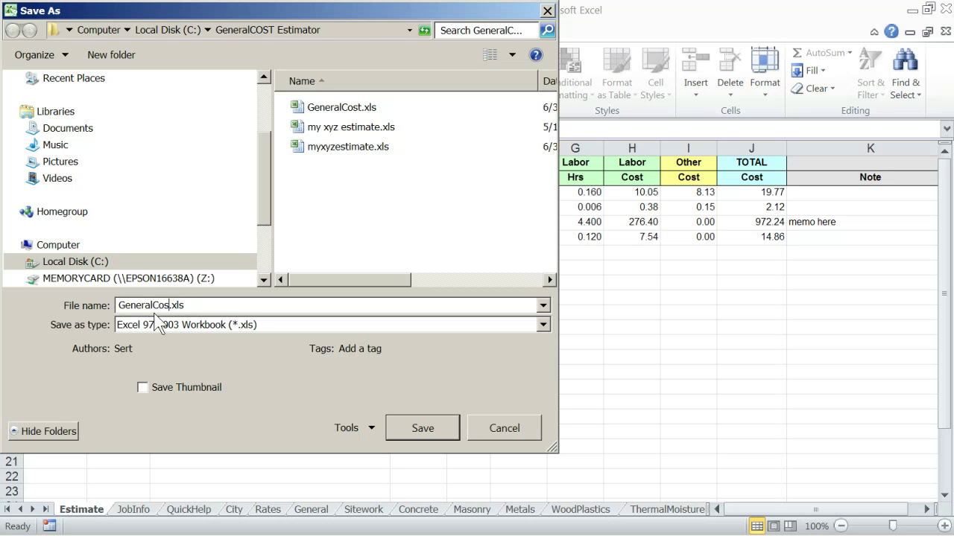
key(BackSpace)
key(BackSpace)
key(BackSpace)
text(m)
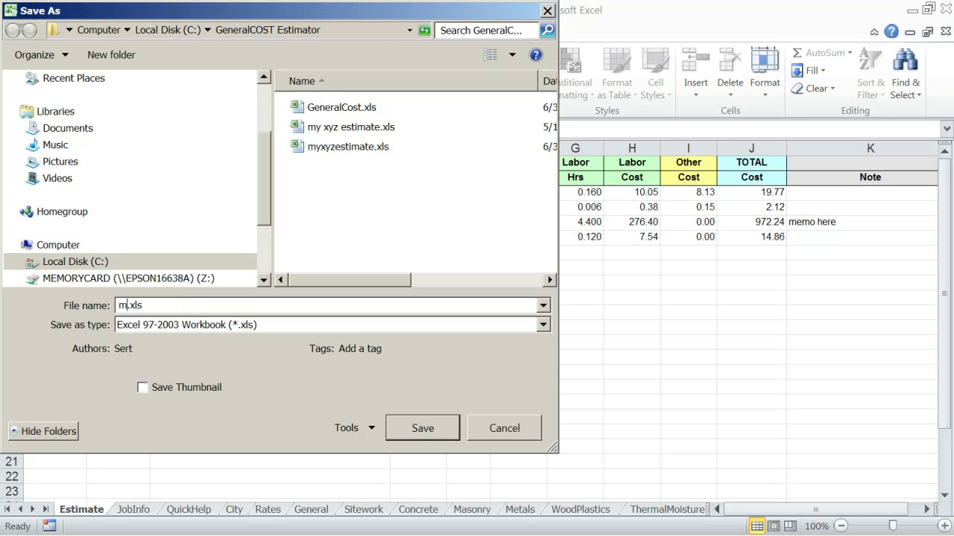
text(yXYZEstimate)
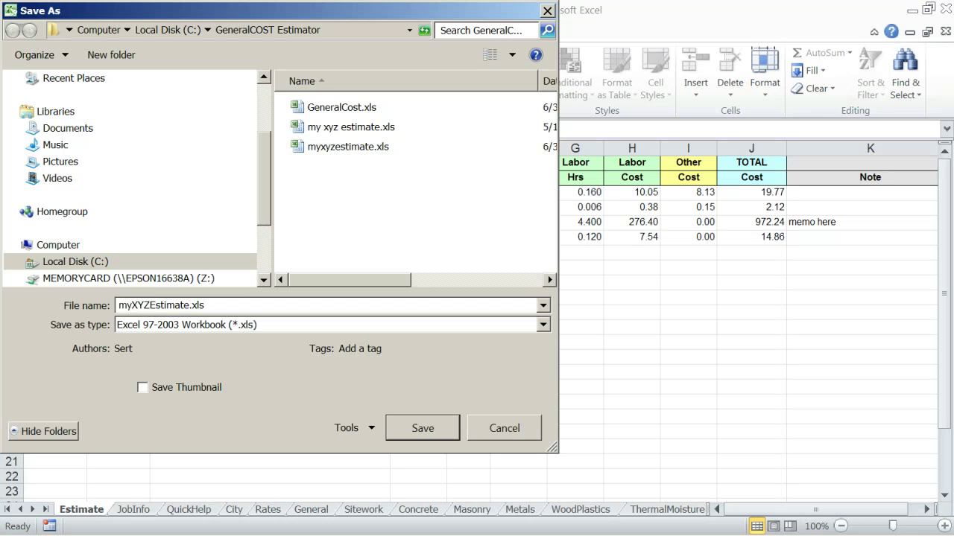
click(422, 430)
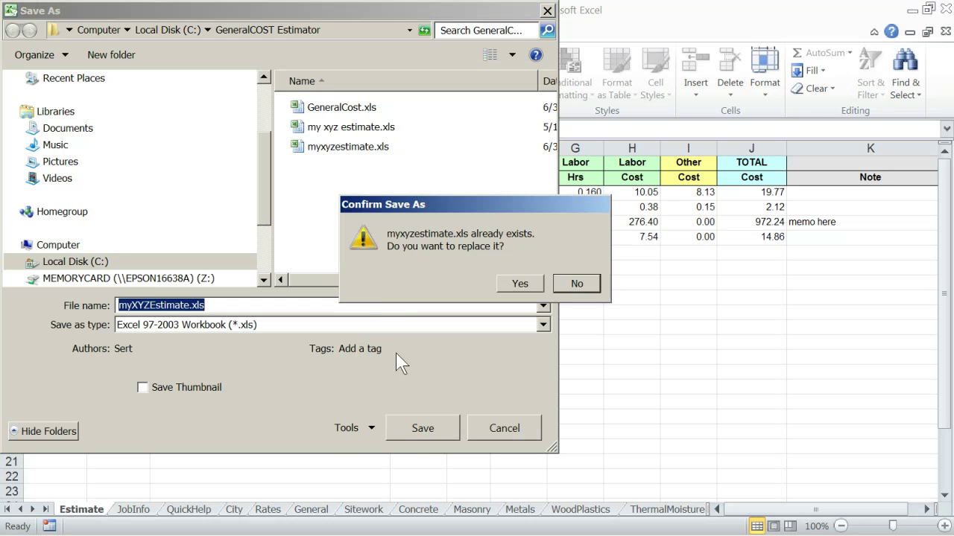
click(517, 285)
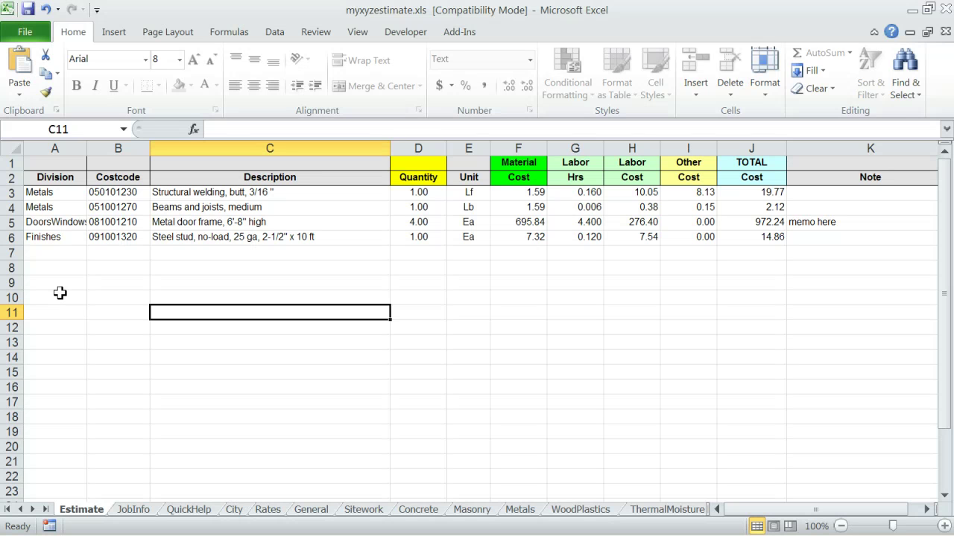
click(268, 510)
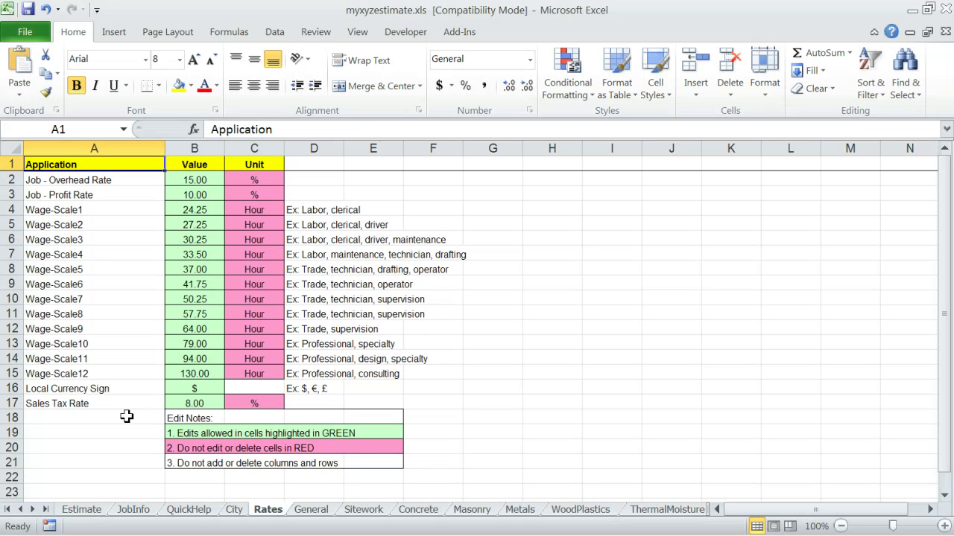
click(80, 509)
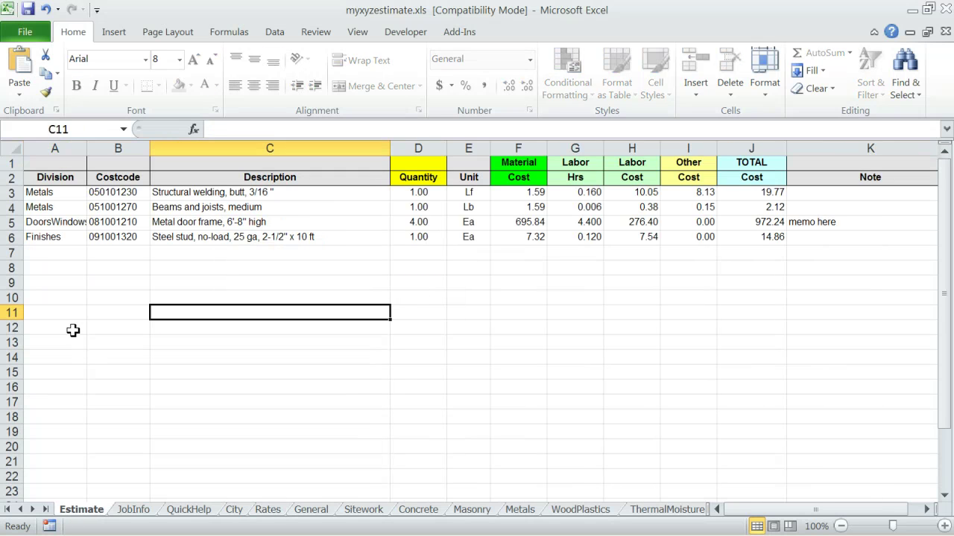